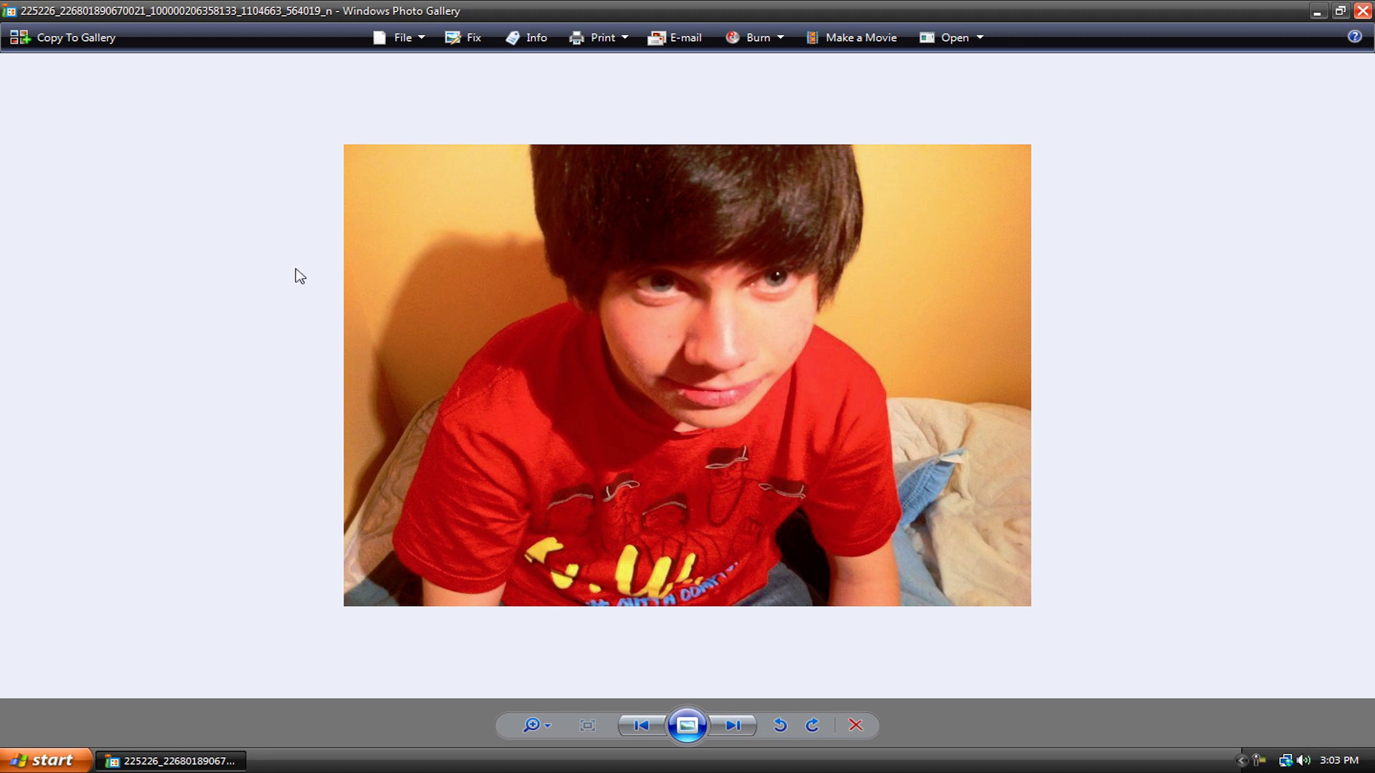
Close the photo viewer that is already open on the desktop
right_click(492, 308)
click(496, 282)
click(1340, 10)
click(1069, 86)
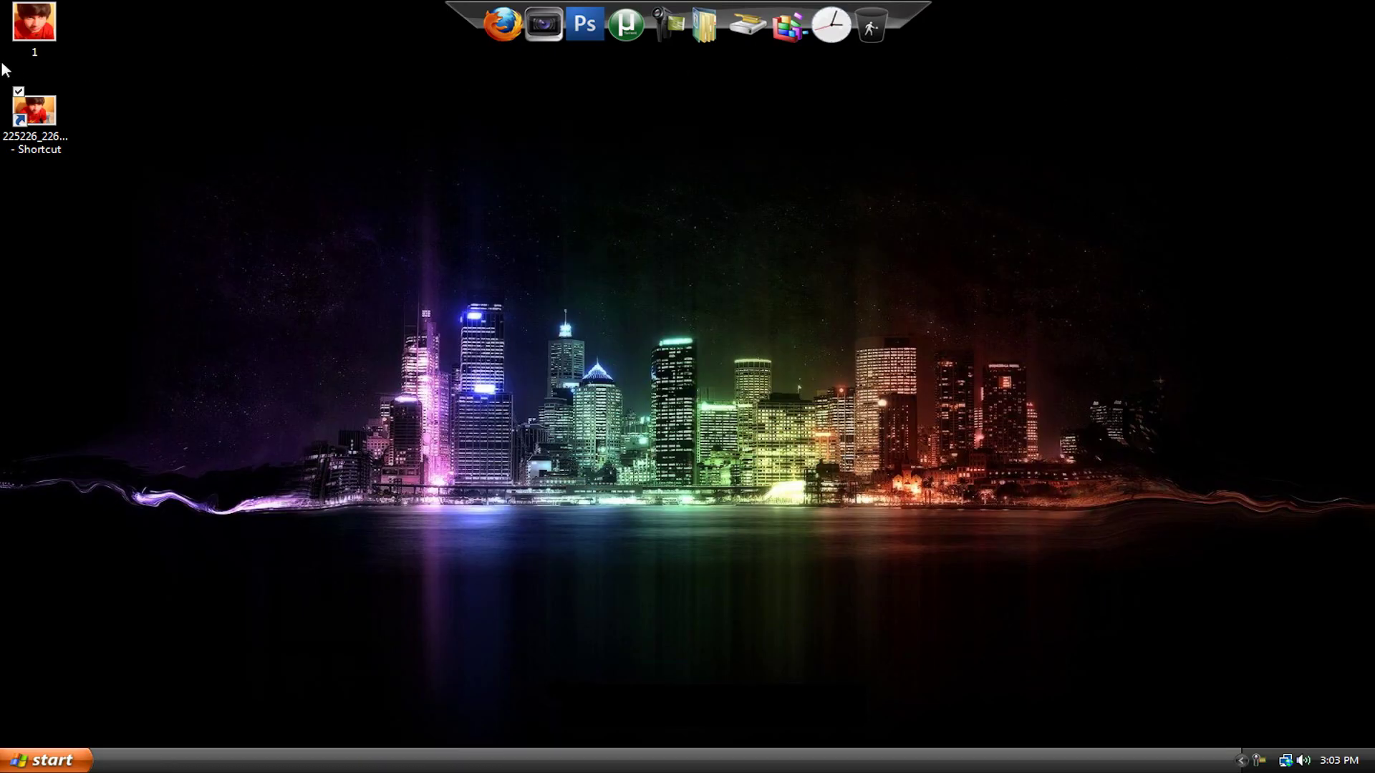
Preview desktop image 1, close the viewer, and launch Photoshop from the dock
double_click(23, 30)
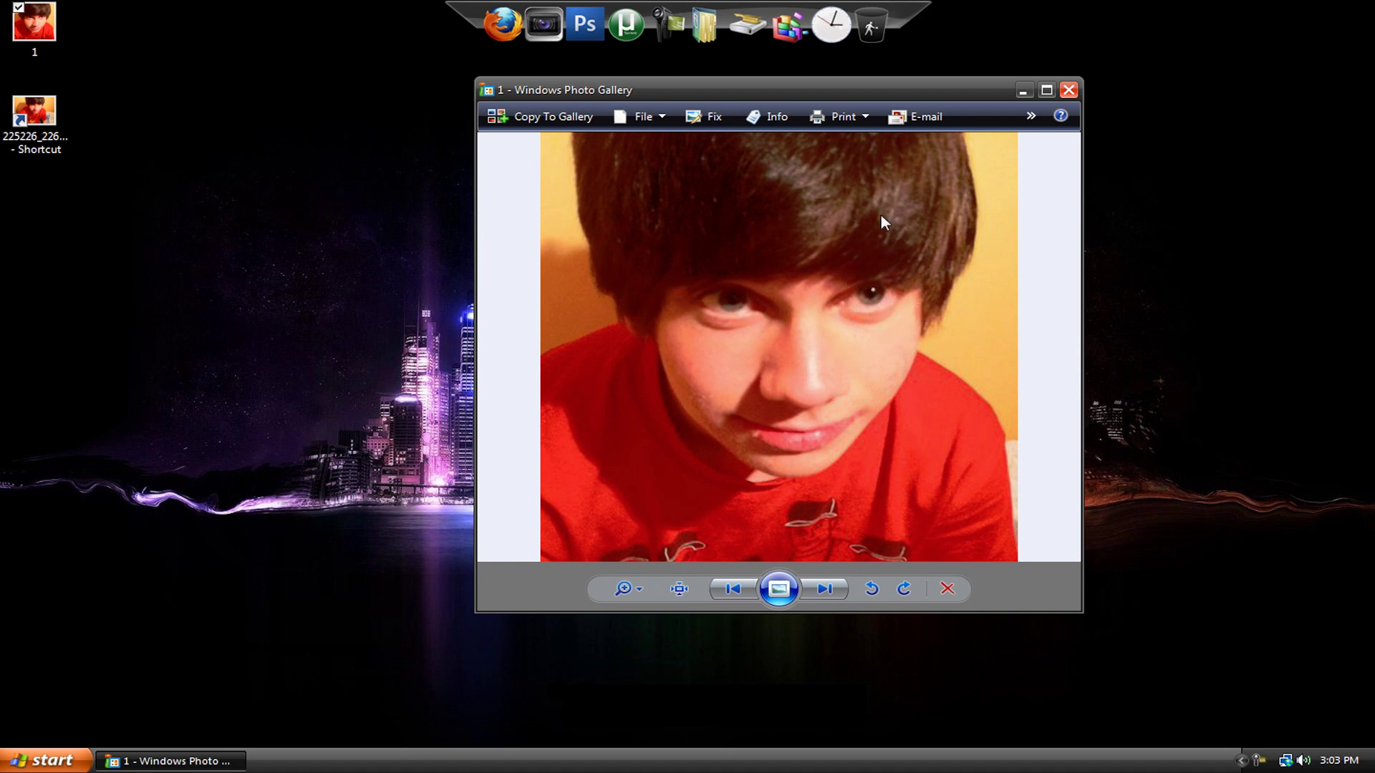
click(1068, 90)
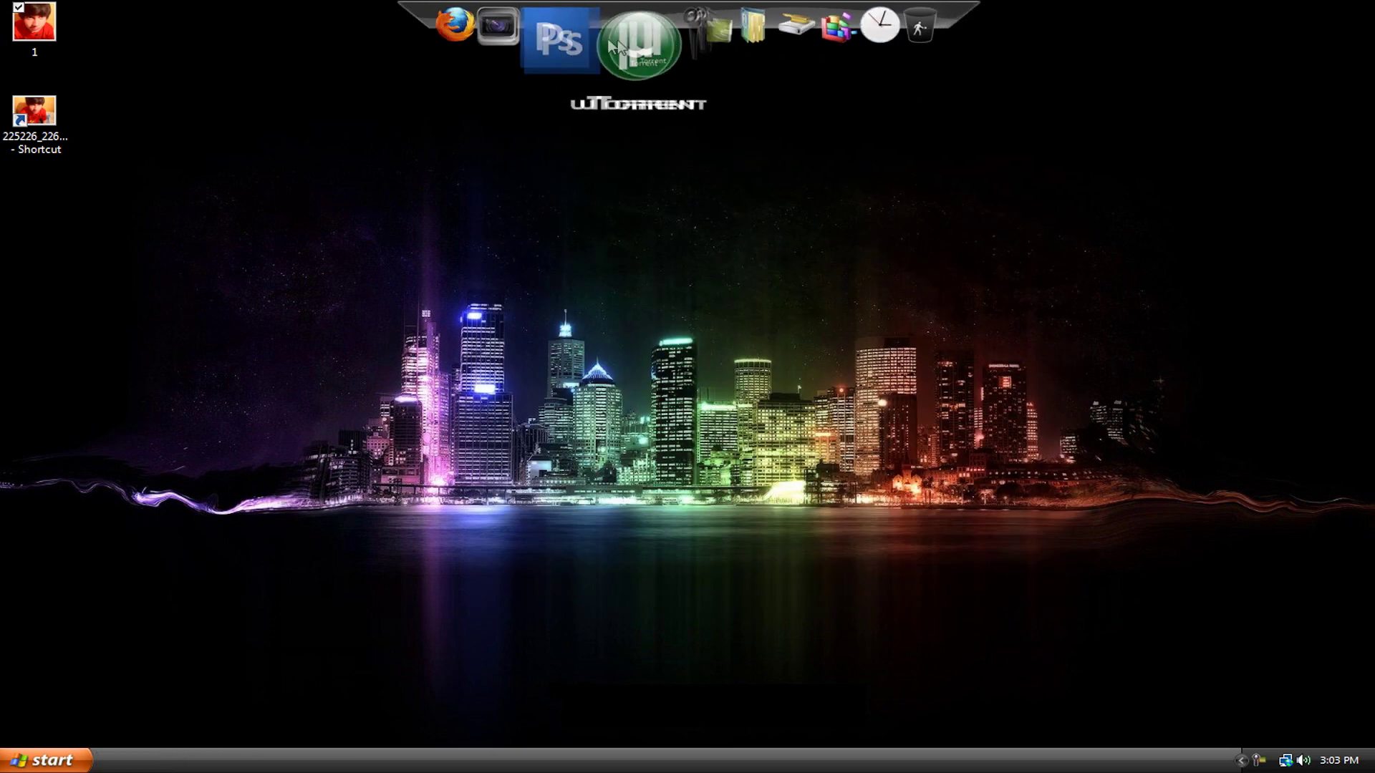
click(585, 25)
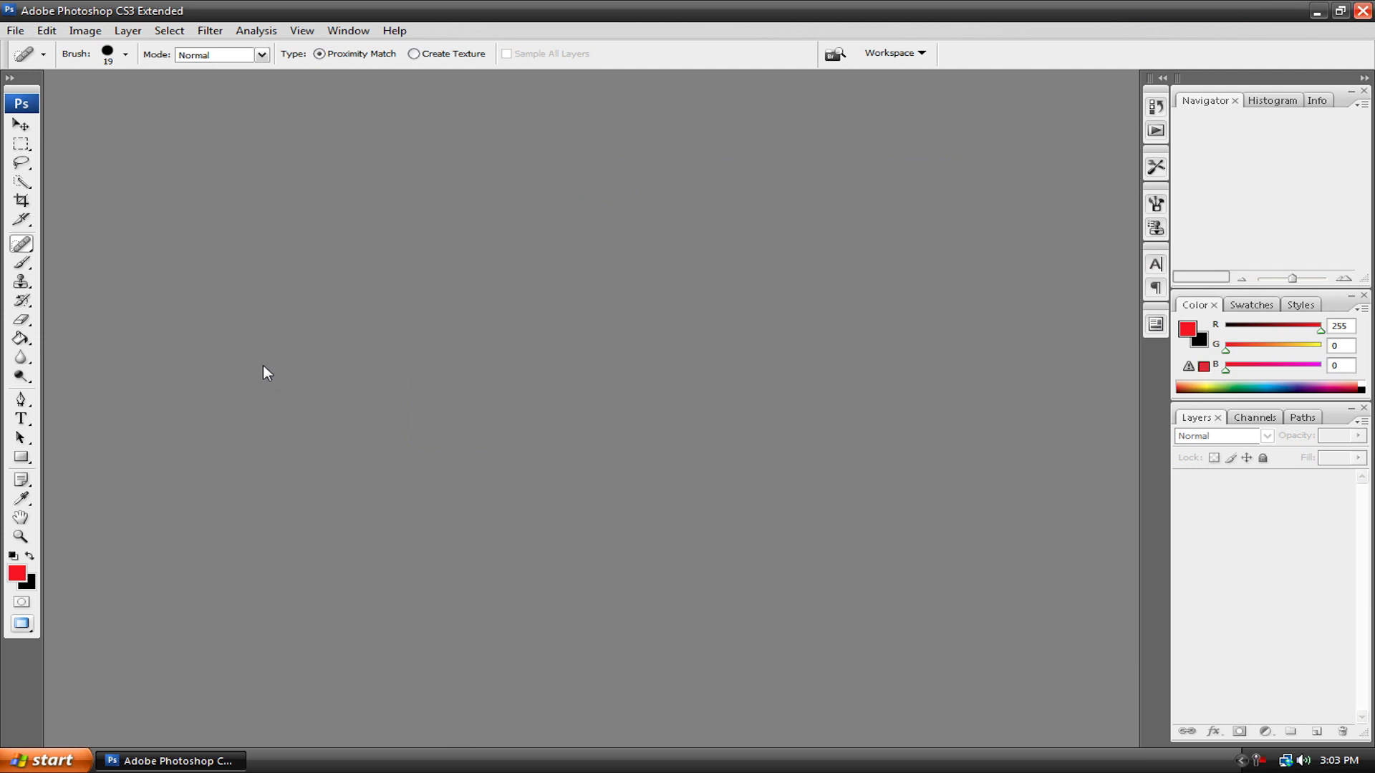
Open the portrait JPG from the Desktop in its own floating document window
click(15, 30)
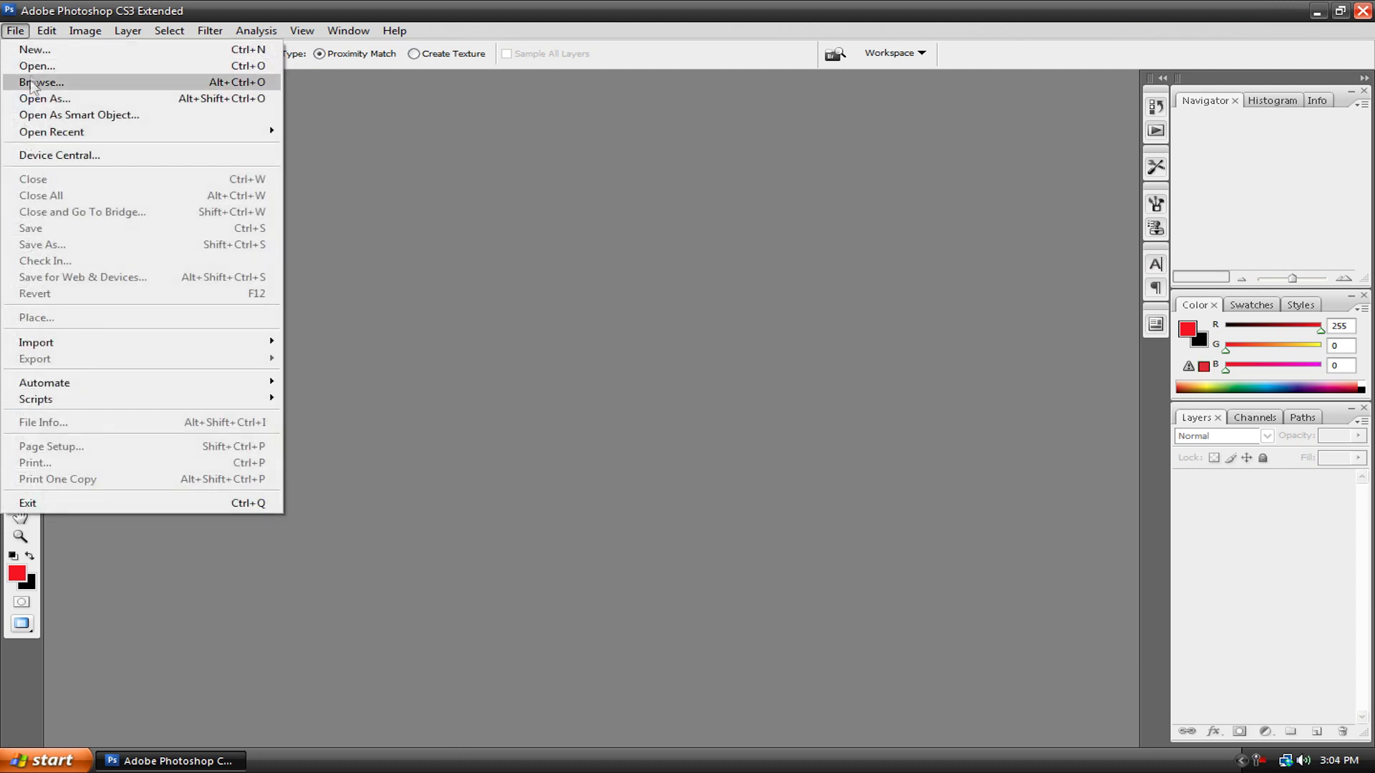
click(24, 69)
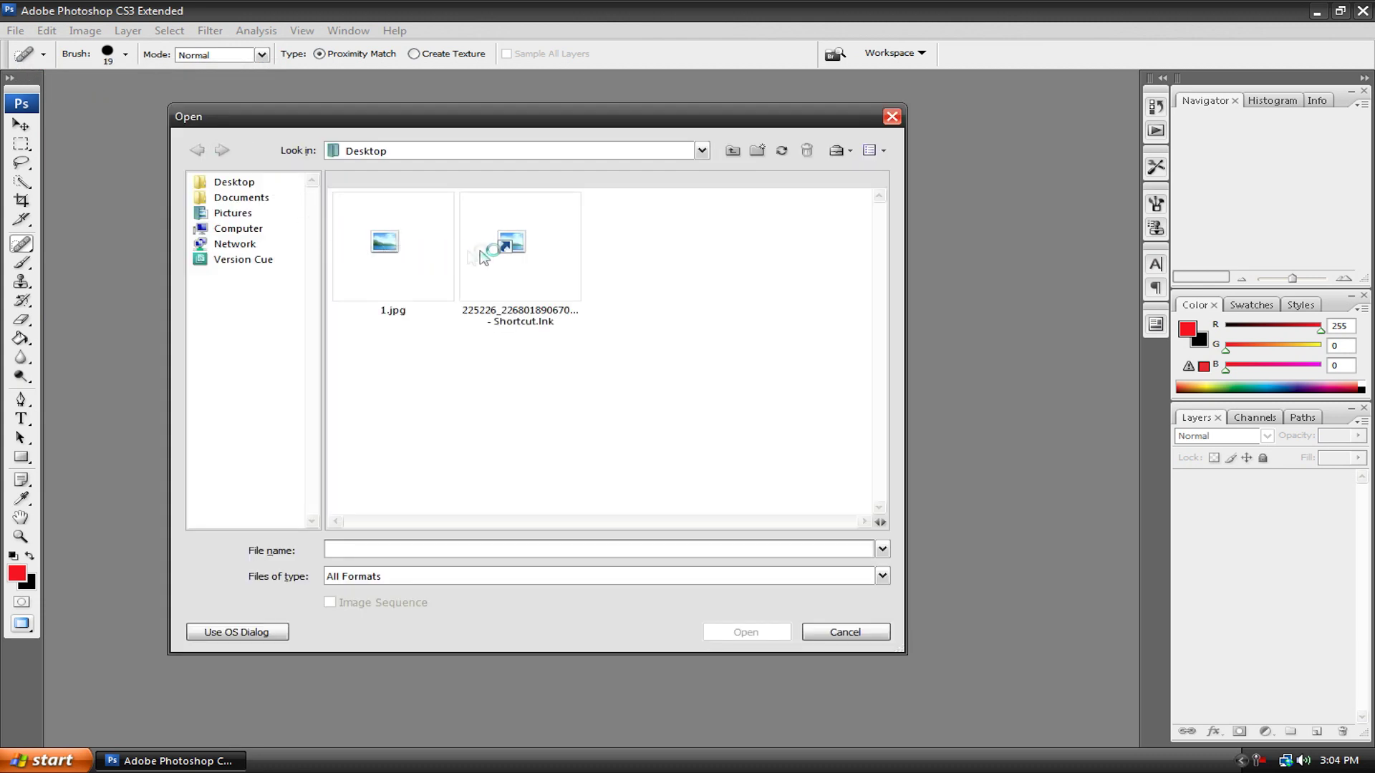
double_click(525, 252)
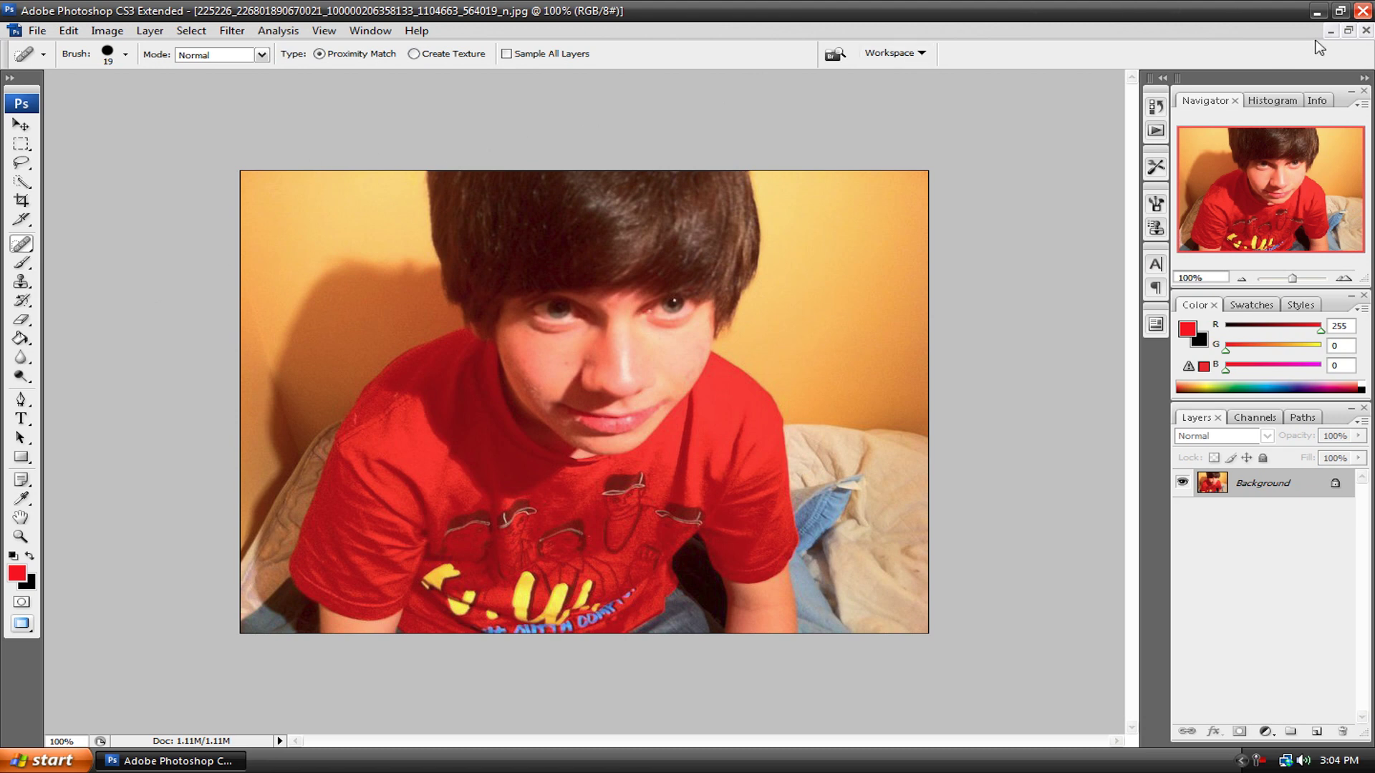
click(1347, 31)
drag(543, 90, 667, 105)
click(15, 31)
Create a white 800 × 800 pixel, 72 ppi document Untitled-1 and maximize it
click(84, 54)
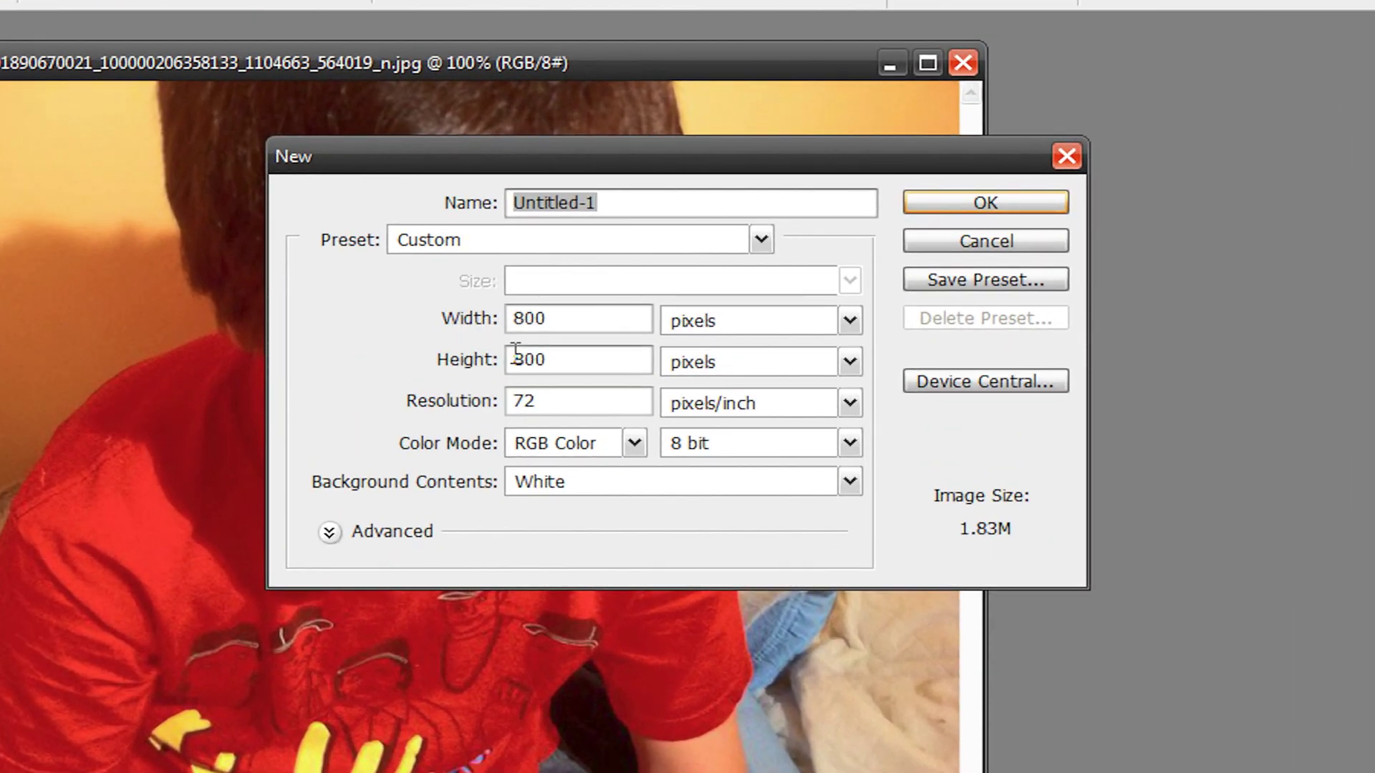
click(695, 328)
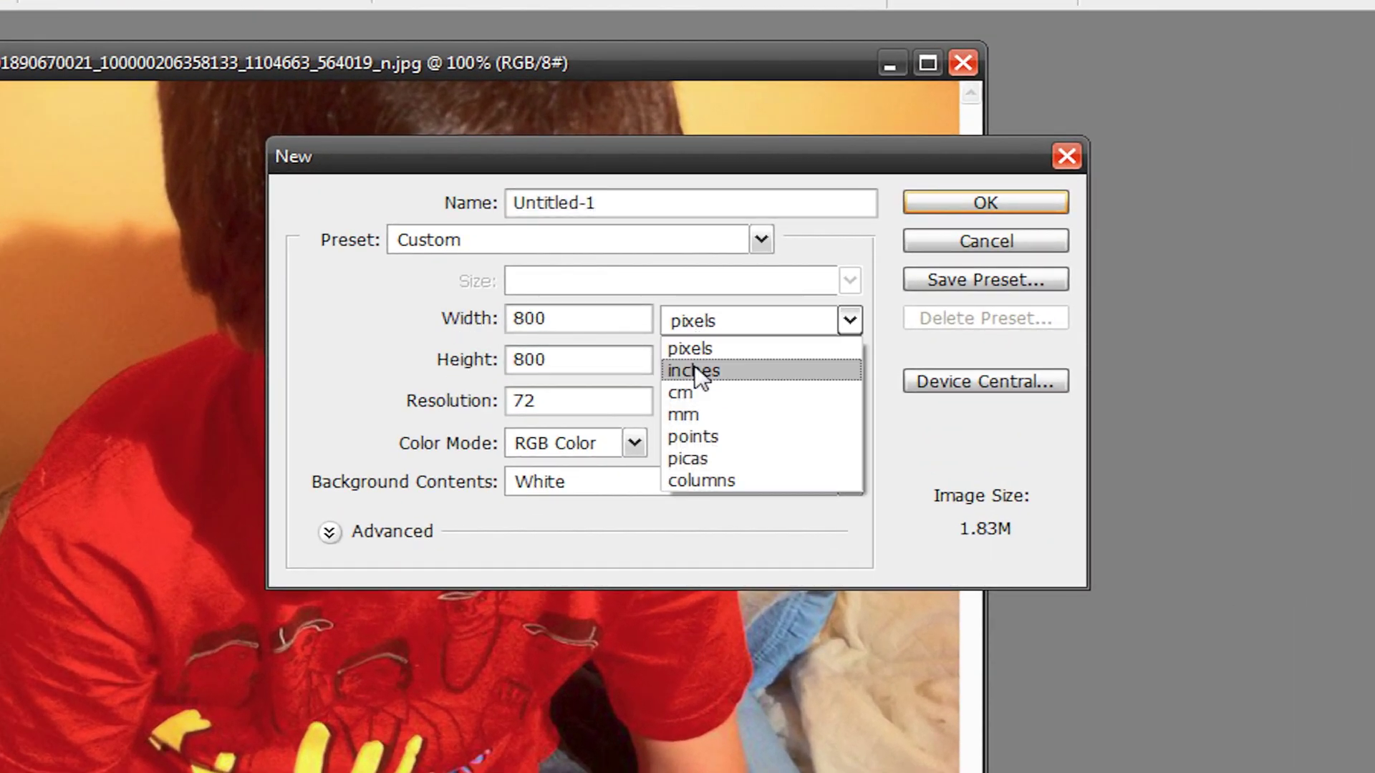
click(645, 333)
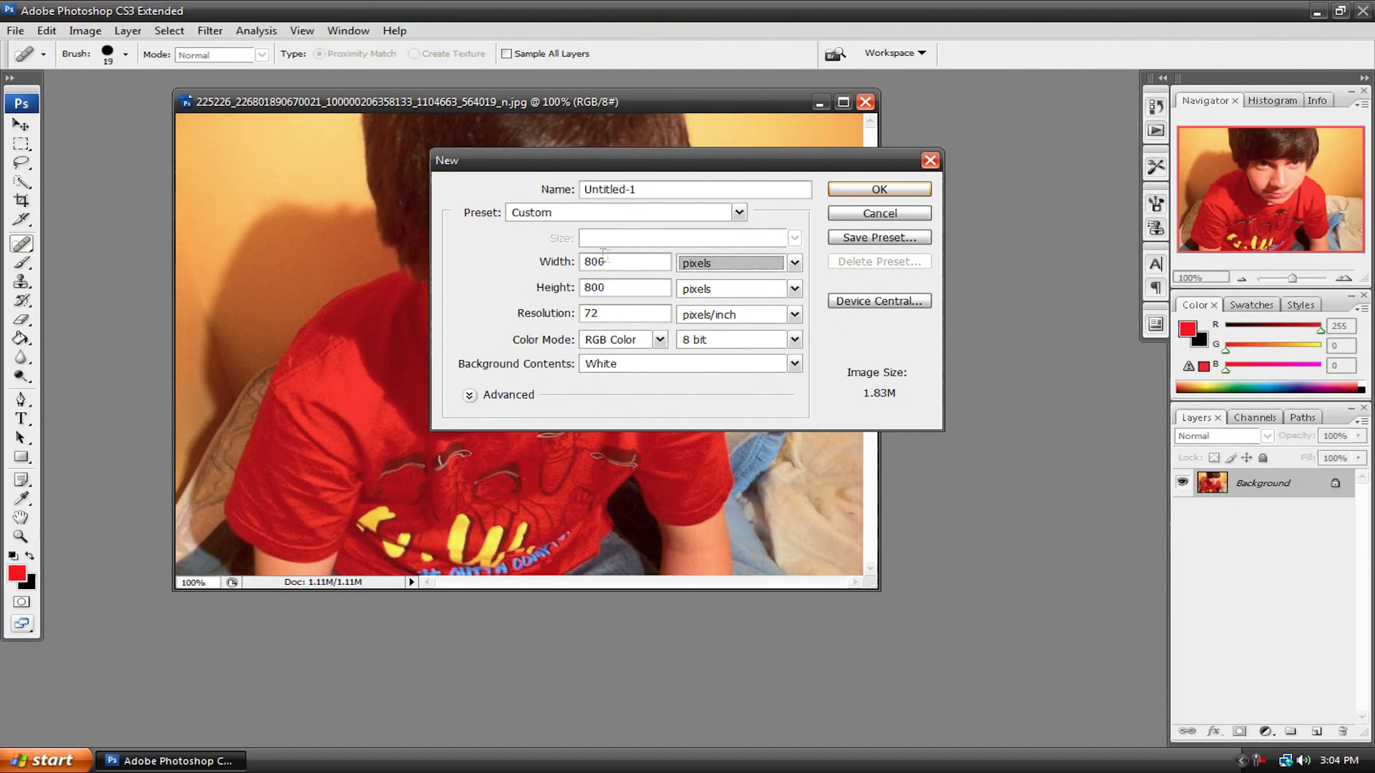
click(920, 190)
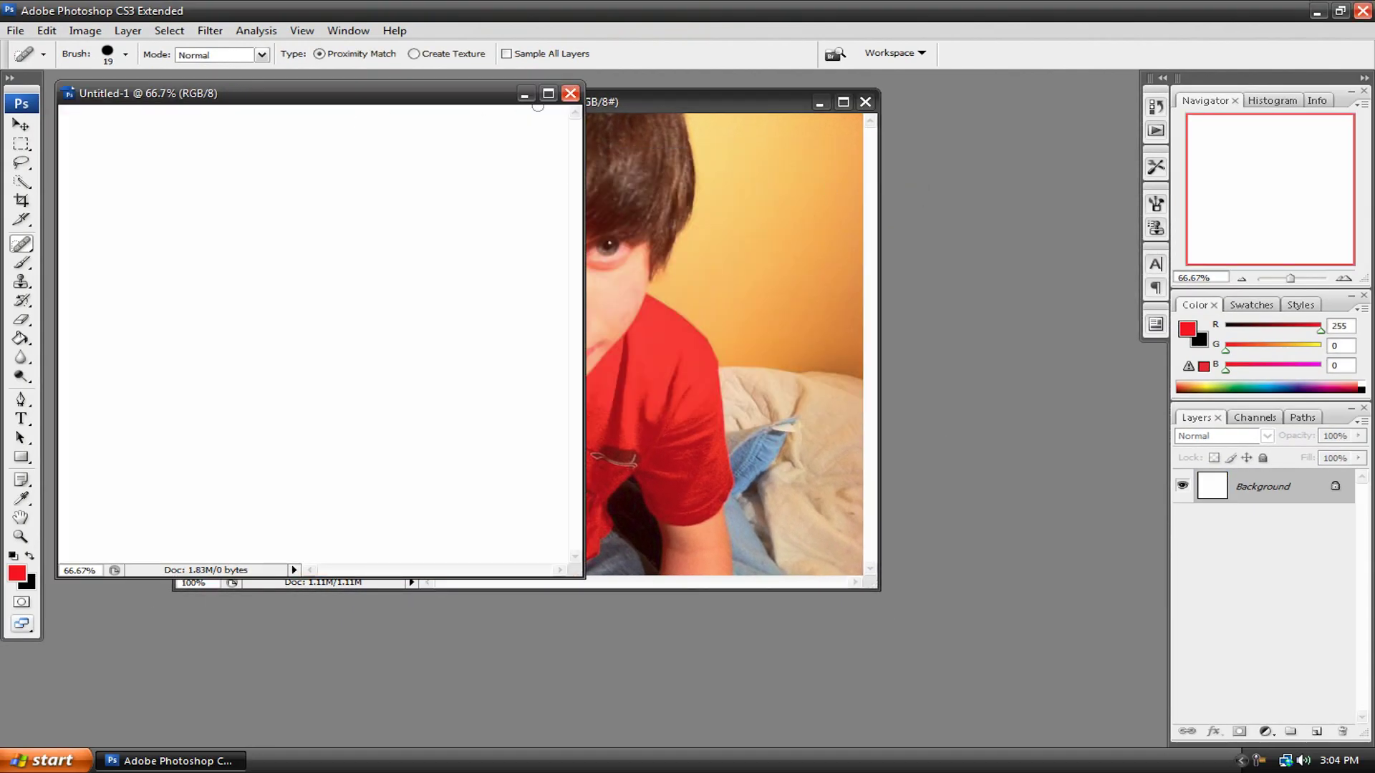
click(550, 95)
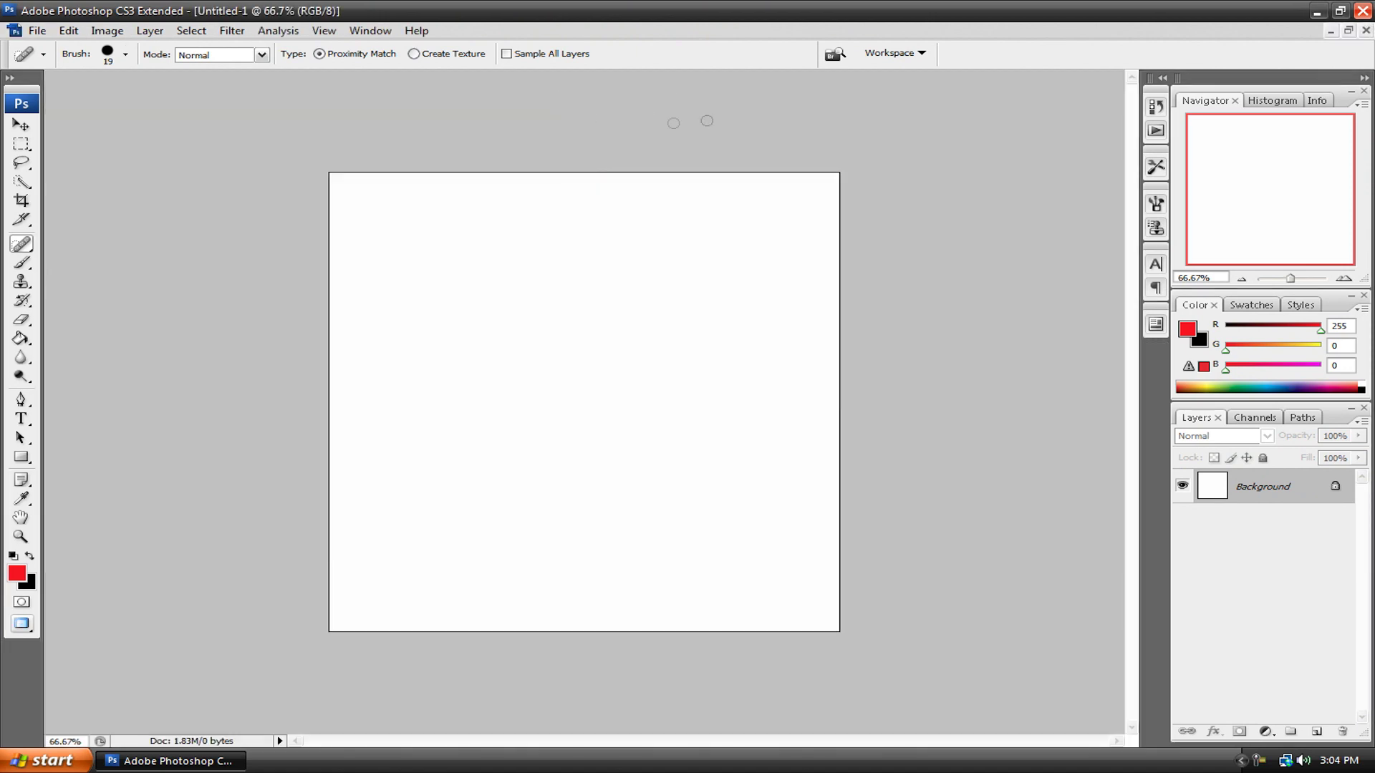
Drag the portrait into Untitled-1 with the Move tool and close the original JPG
click(1347, 32)
drag(651, 100, 922, 117)
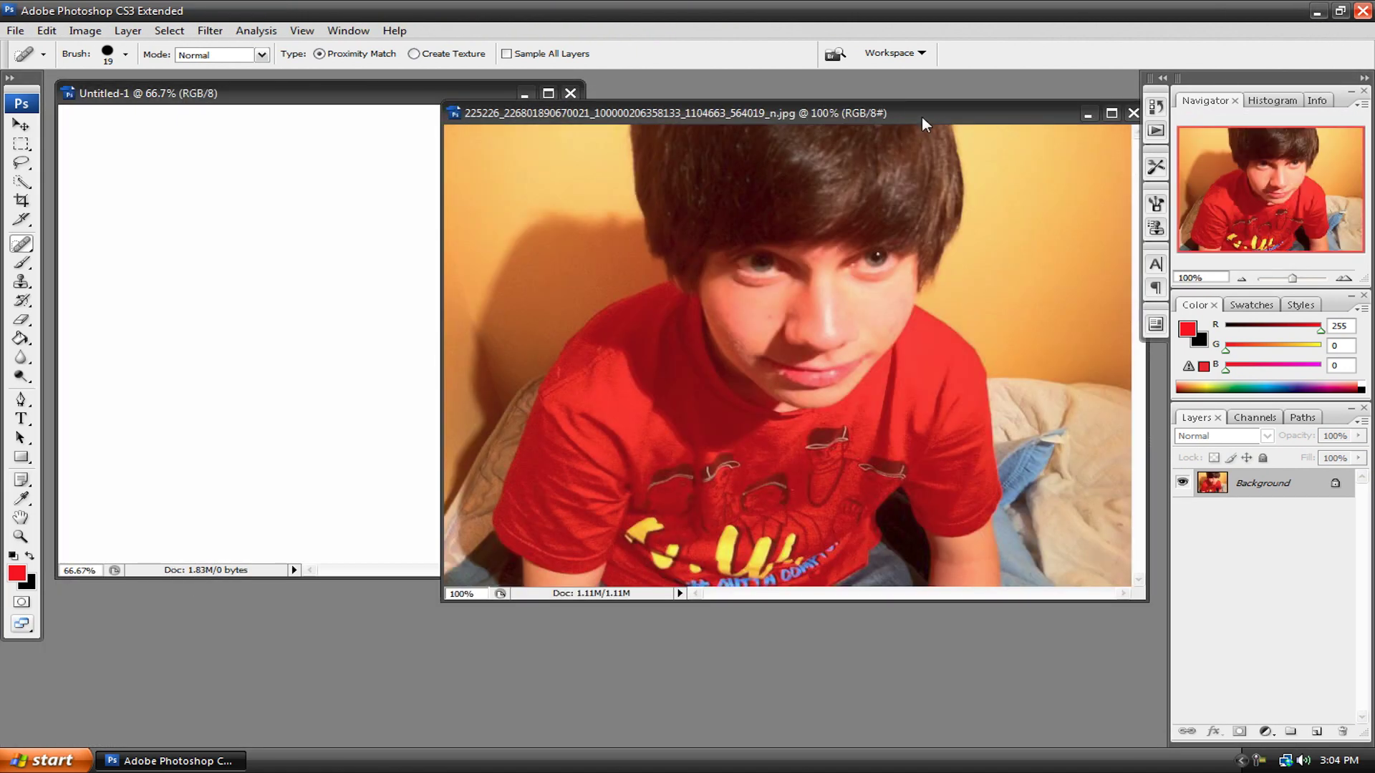
click(21, 125)
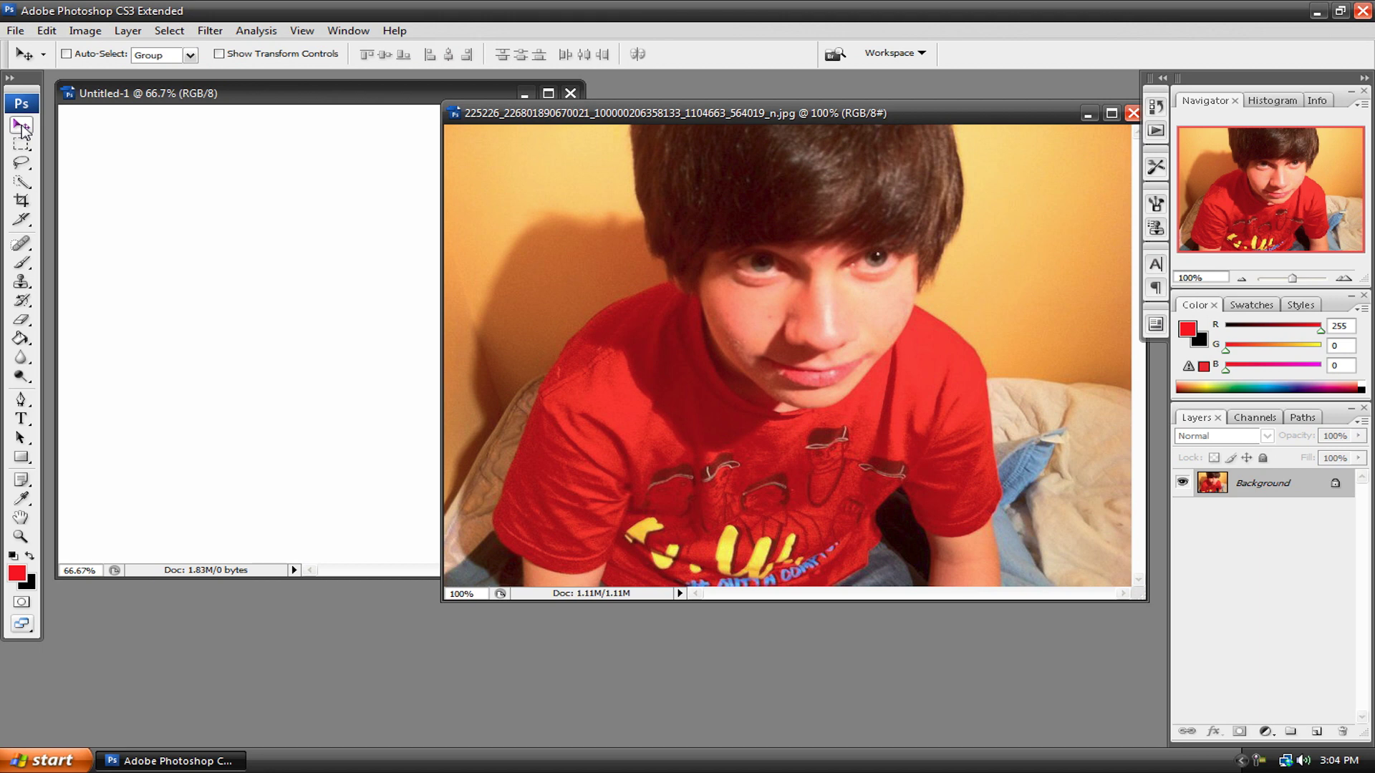
drag(808, 303, 264, 285)
click(1133, 113)
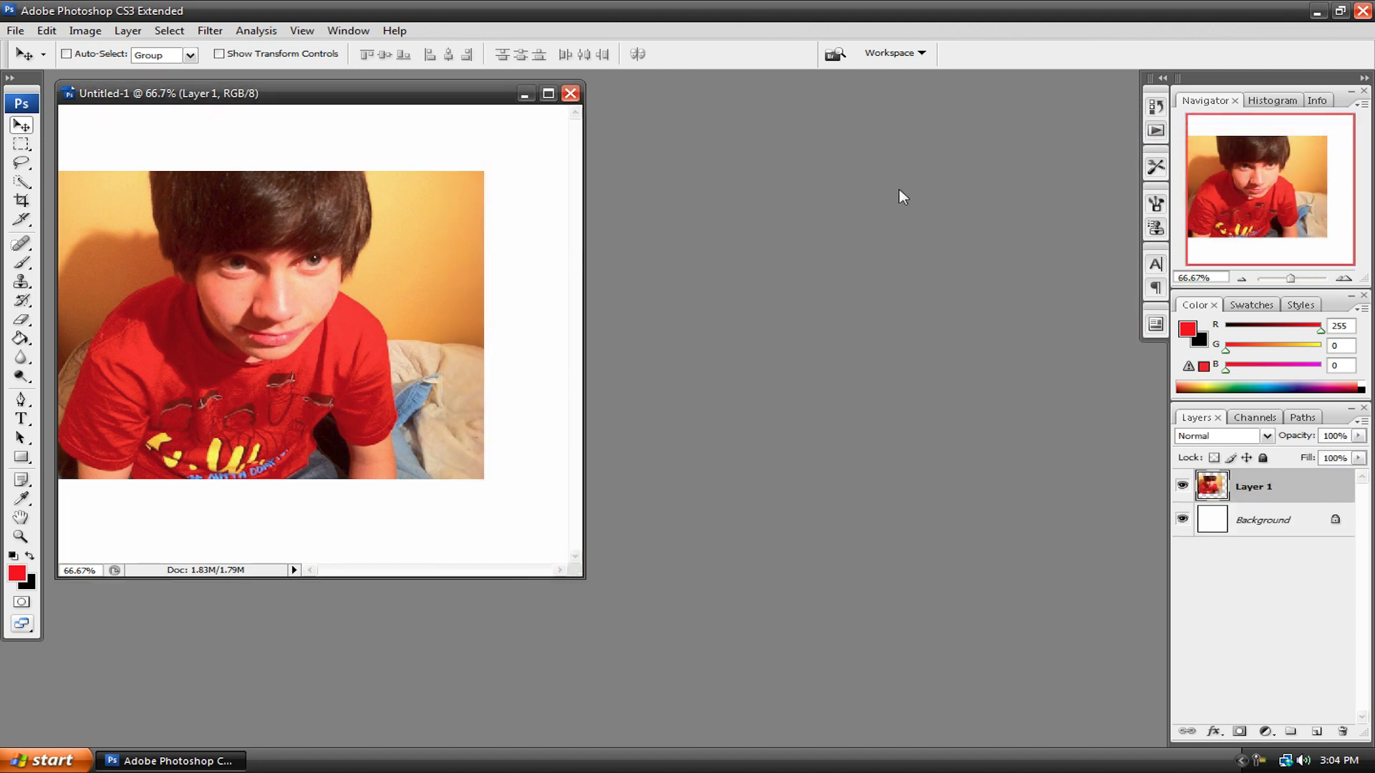
Maximize Untitled-1 and position Layer 1 near the top of the canvas
click(547, 92)
drag(523, 364, 559, 309)
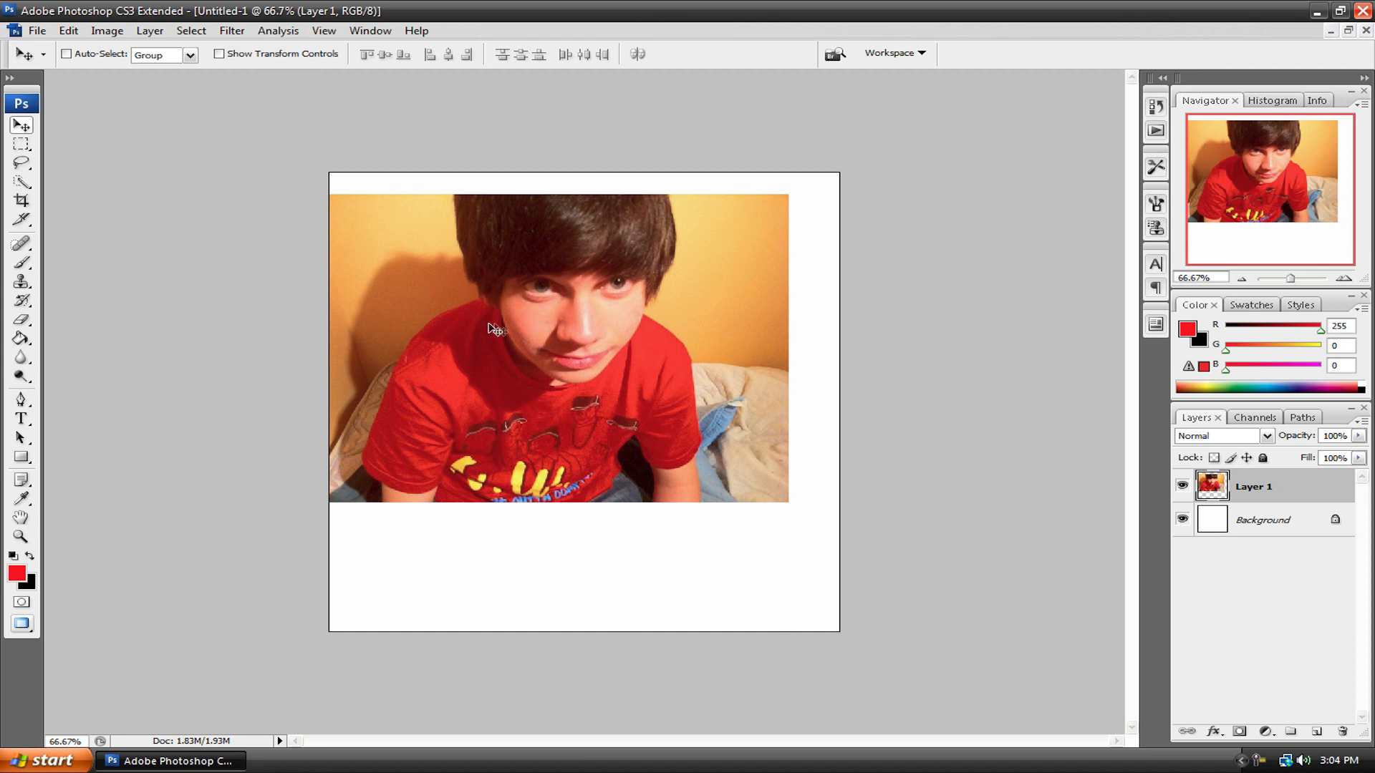
drag(510, 329, 536, 345)
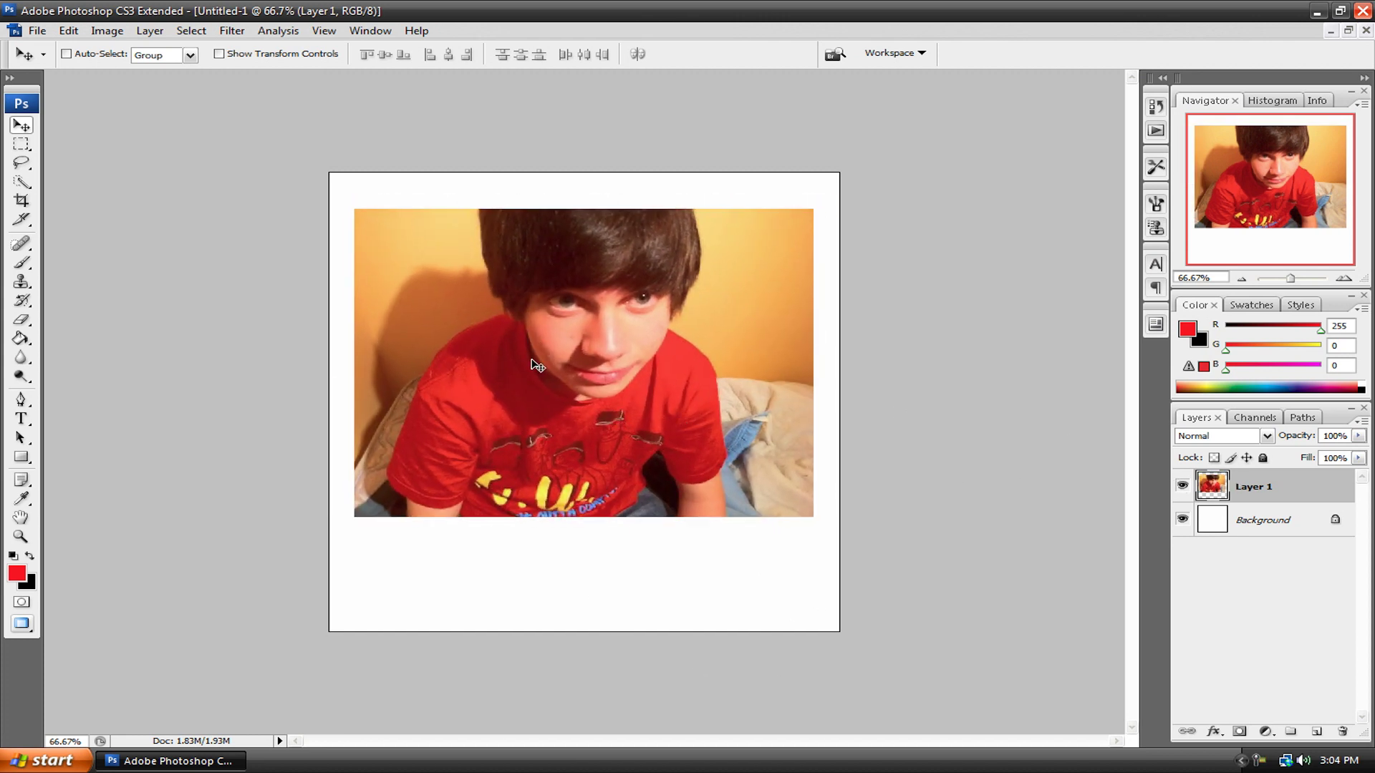
Free-transform Layer 1 to about 177%, reposition it to fill the canvas, and commit
key(ctrl+t)
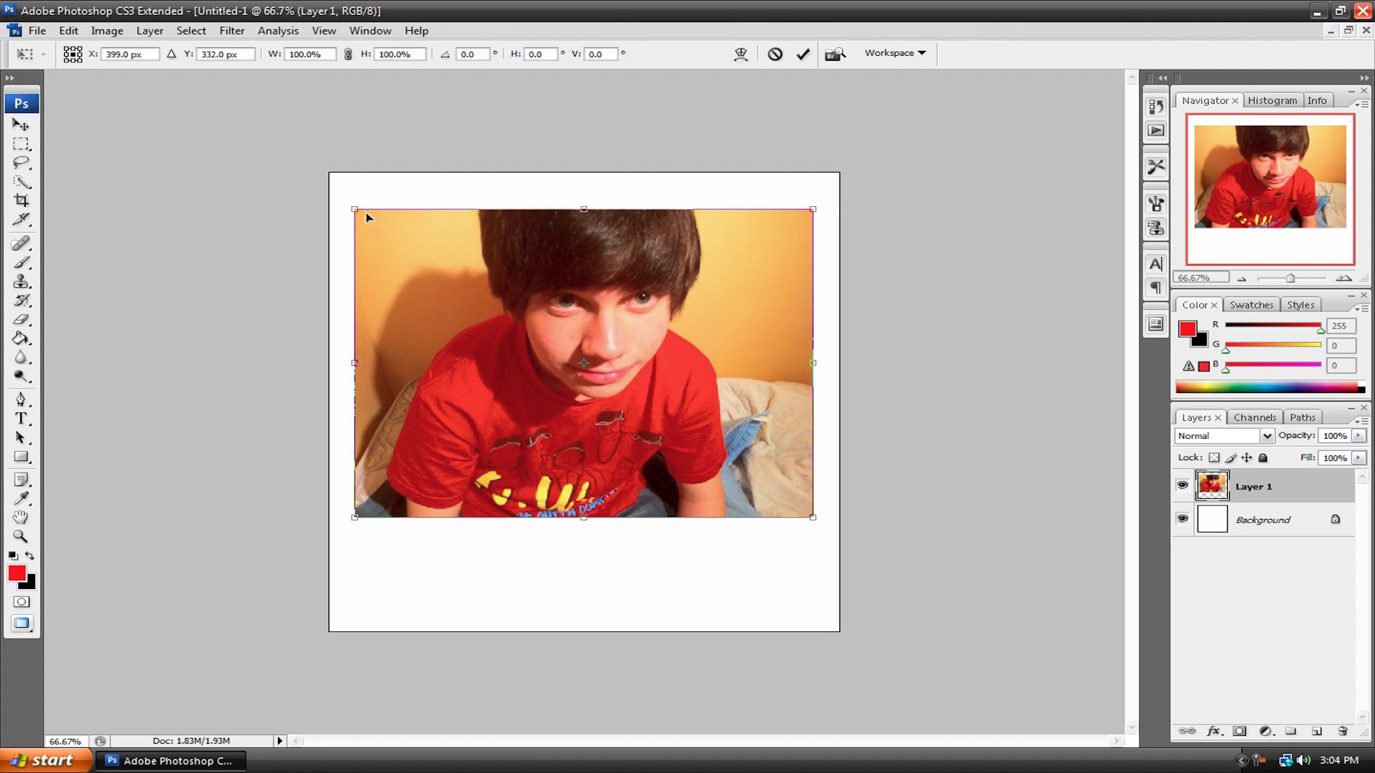
drag(356, 208, 462, 297)
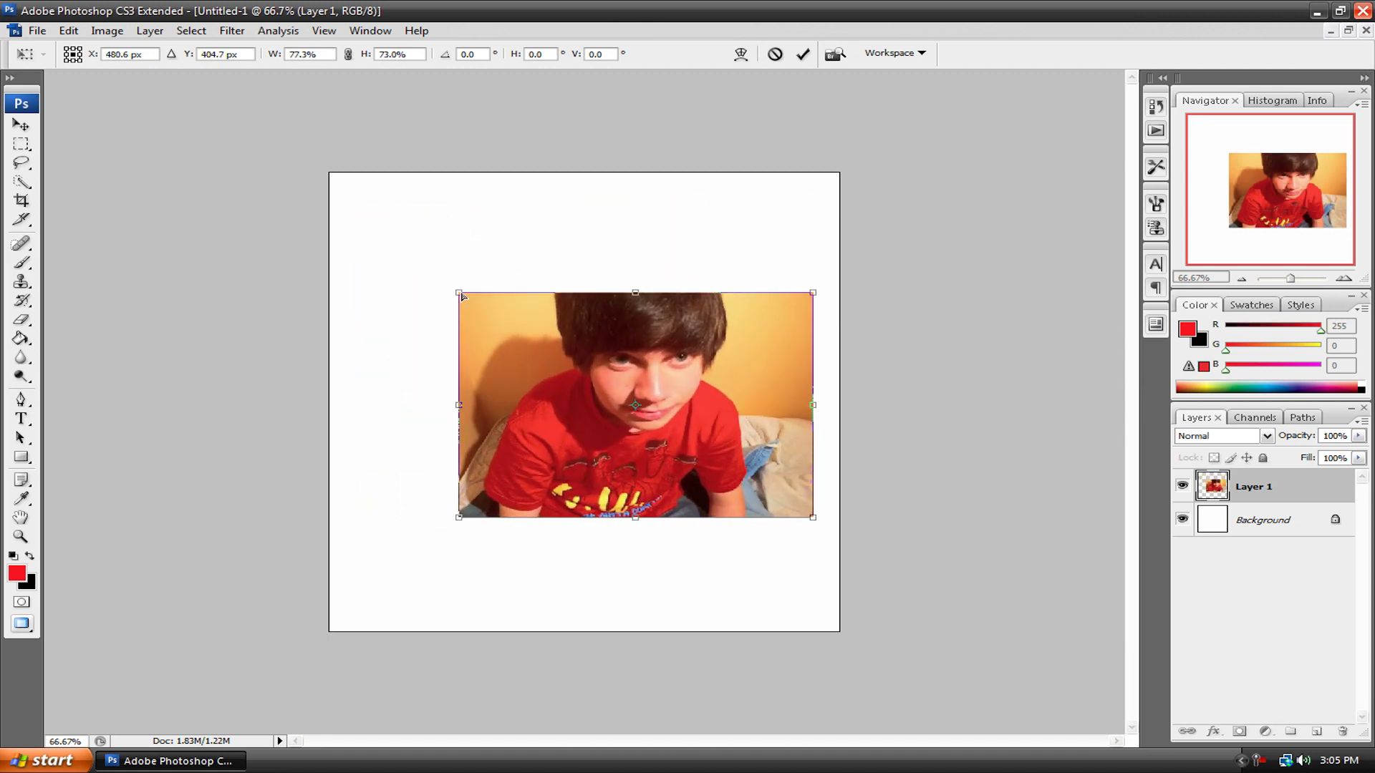
key(ctrl+z)
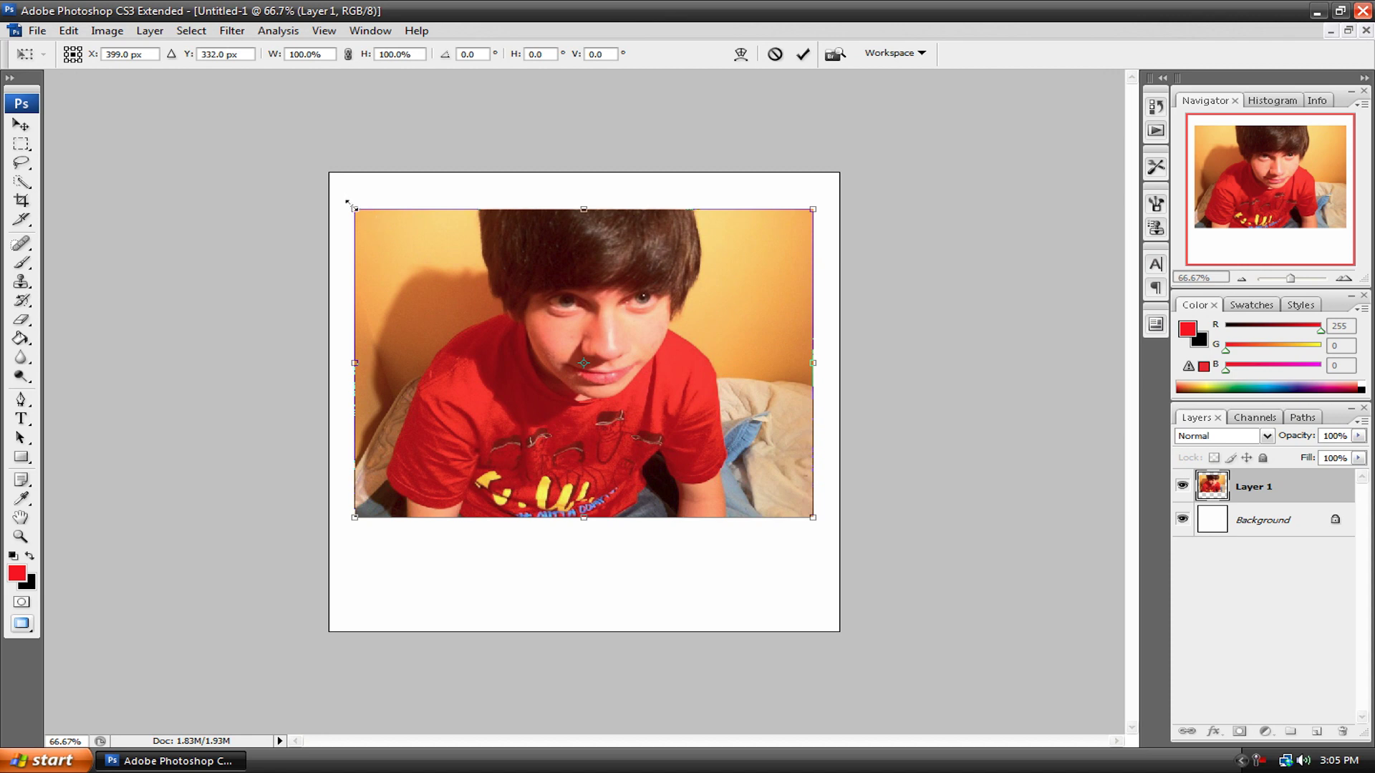
drag(349, 204, 61, 123)
drag(477, 315, 574, 453)
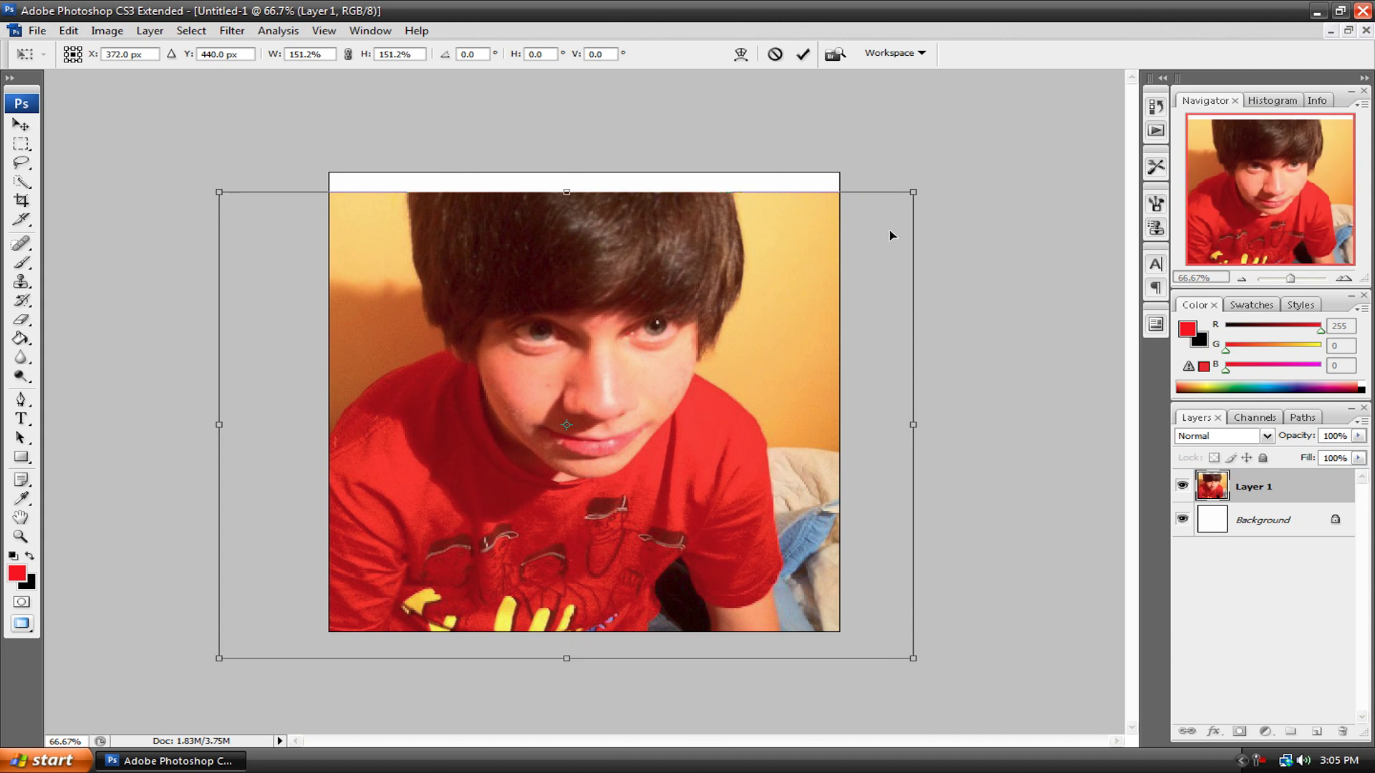
drag(915, 194, 1005, 130)
drag(704, 342, 660, 369)
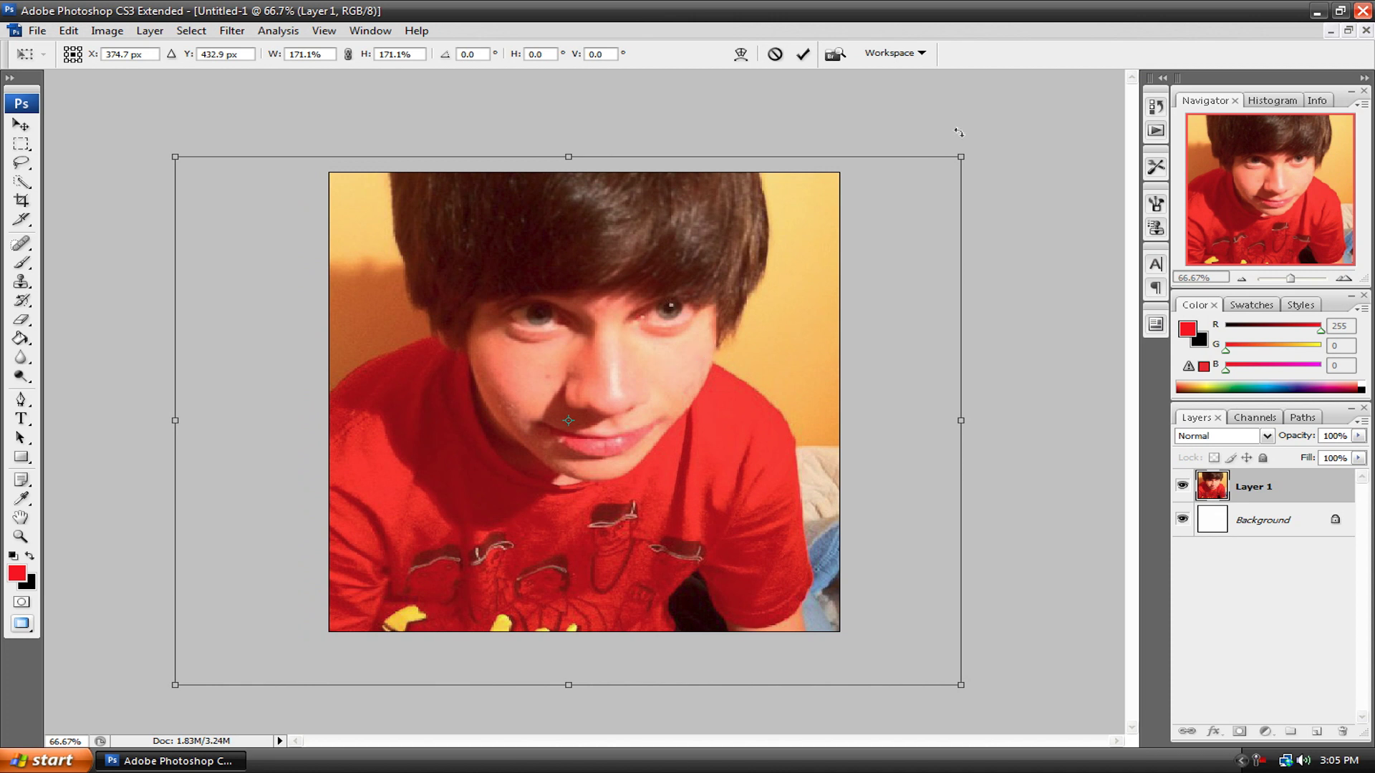
mouse_move(967, 152)
mouse_down()
mouse_move(998, 145)
mouse_move(975, 148)
mouse_up()
mouse_move(783, 308)
mouse_down()
mouse_move(769, 313)
mouse_move(778, 320)
mouse_up()
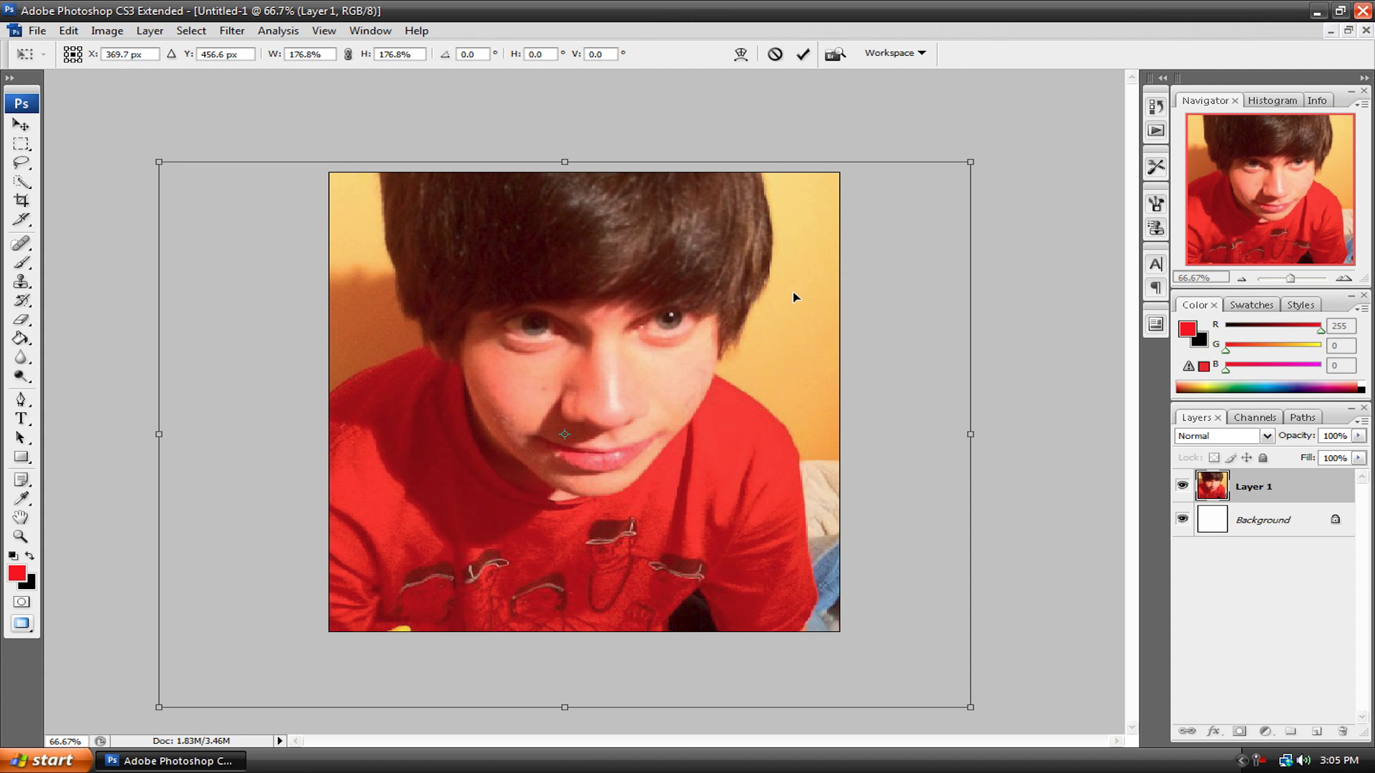
key(Return)
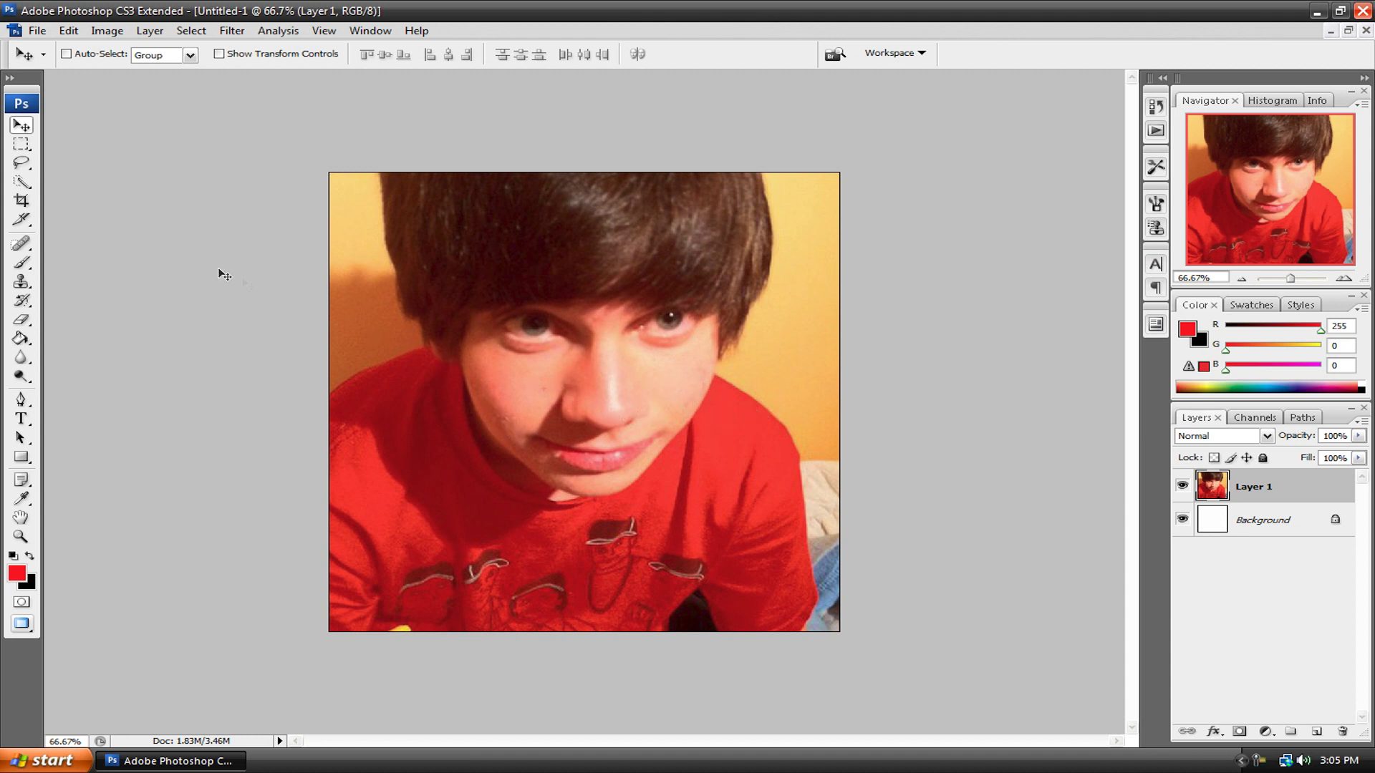
click(19, 243)
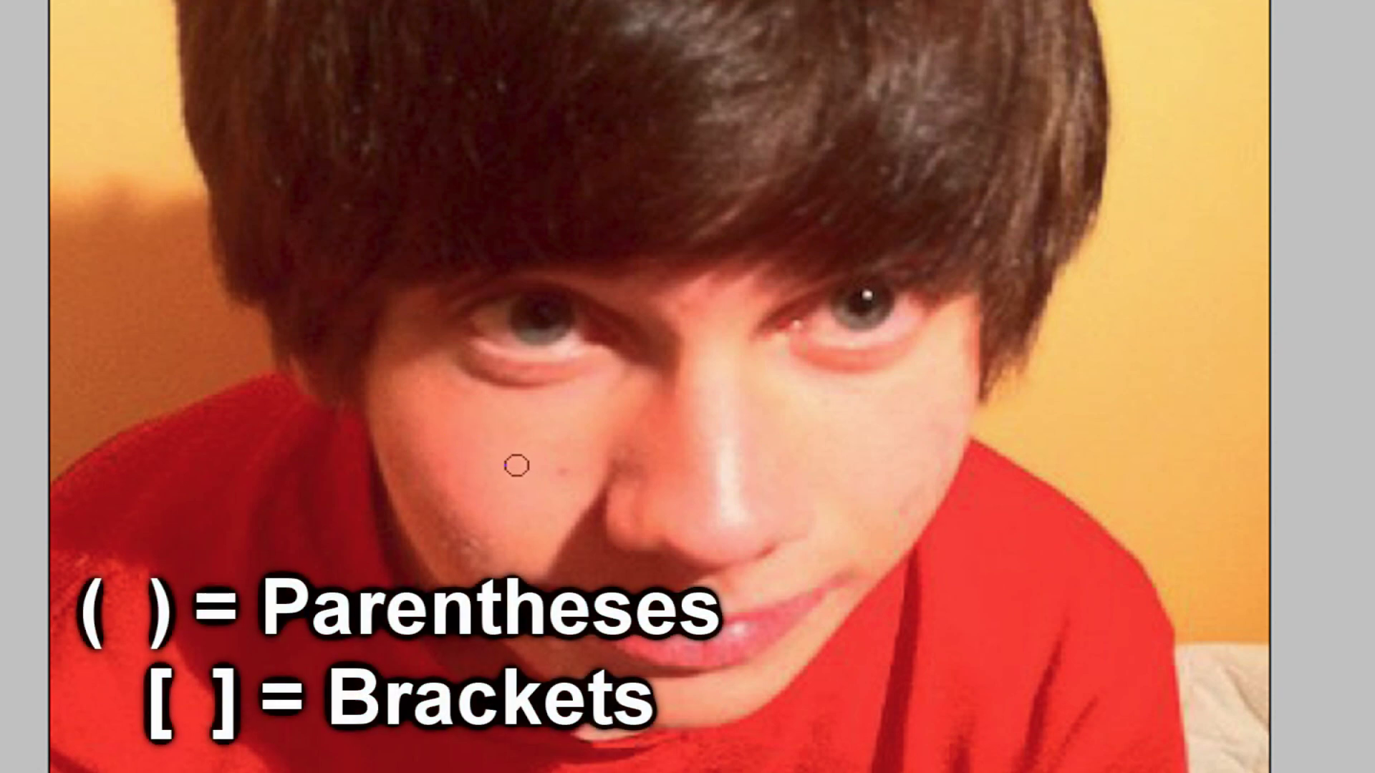
Resize the Spot Healing Brush with [ and ] and heal a spot on the right cheek edge
key(bracketleft)
key(bracketleft)
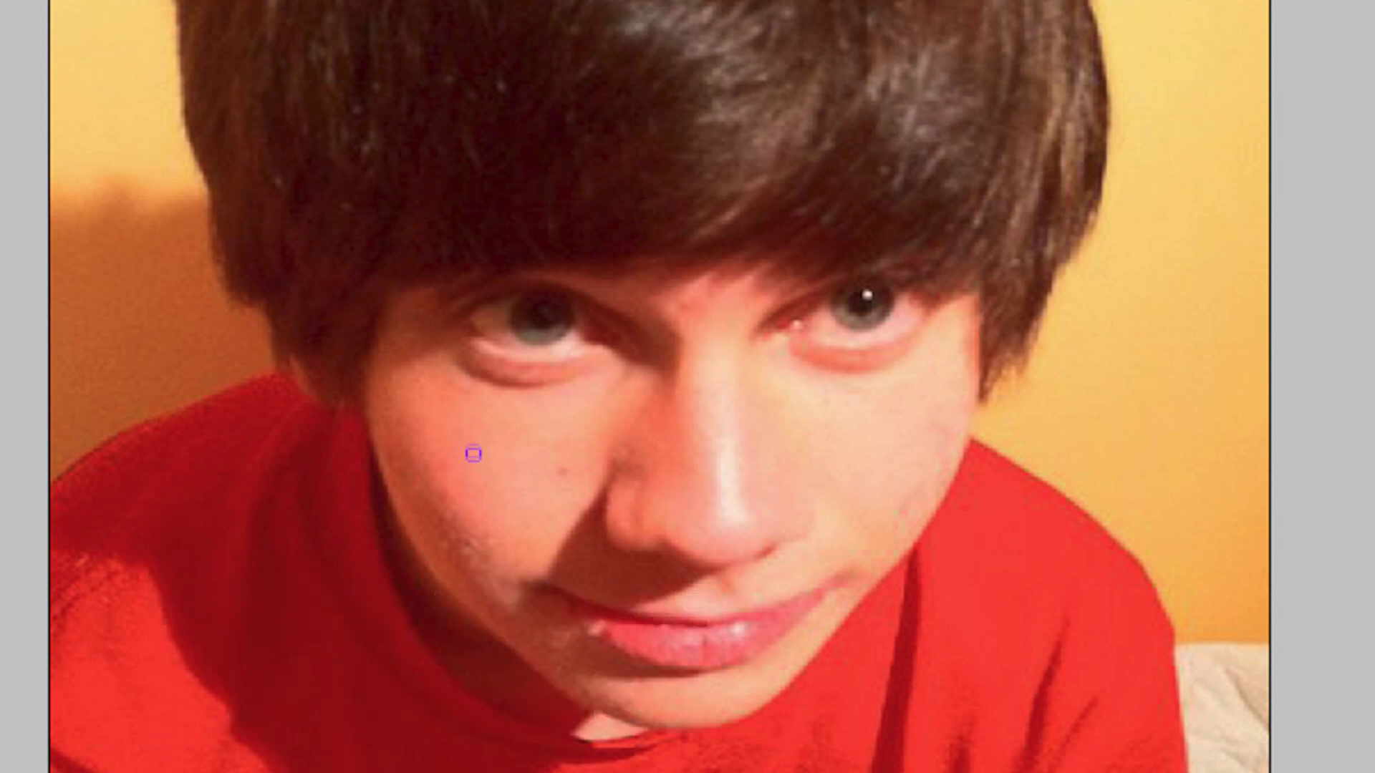
key(bracketright)
key(bracketright)
click(946, 427)
Heal the remaining cheek blemishes and the bright speck on the lower lip
click(943, 472)
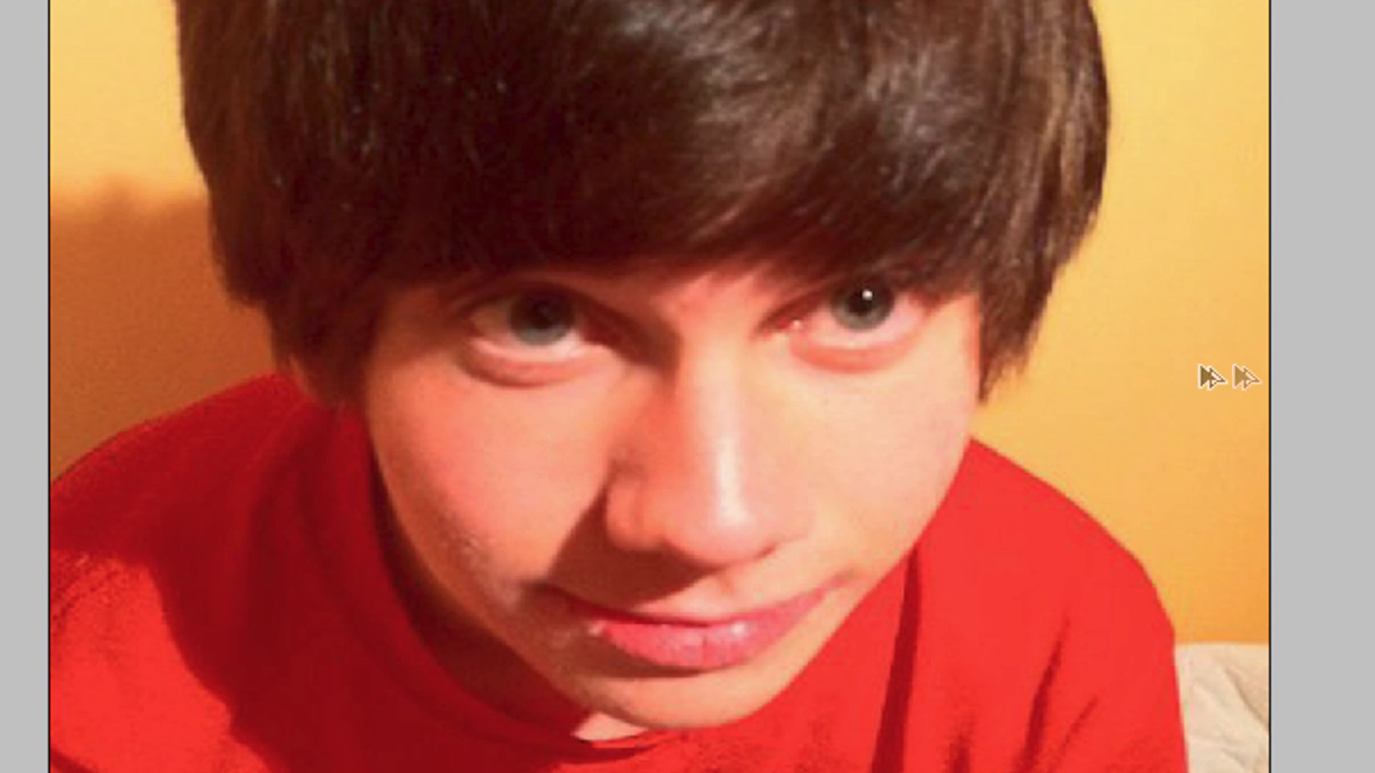
click(942, 467)
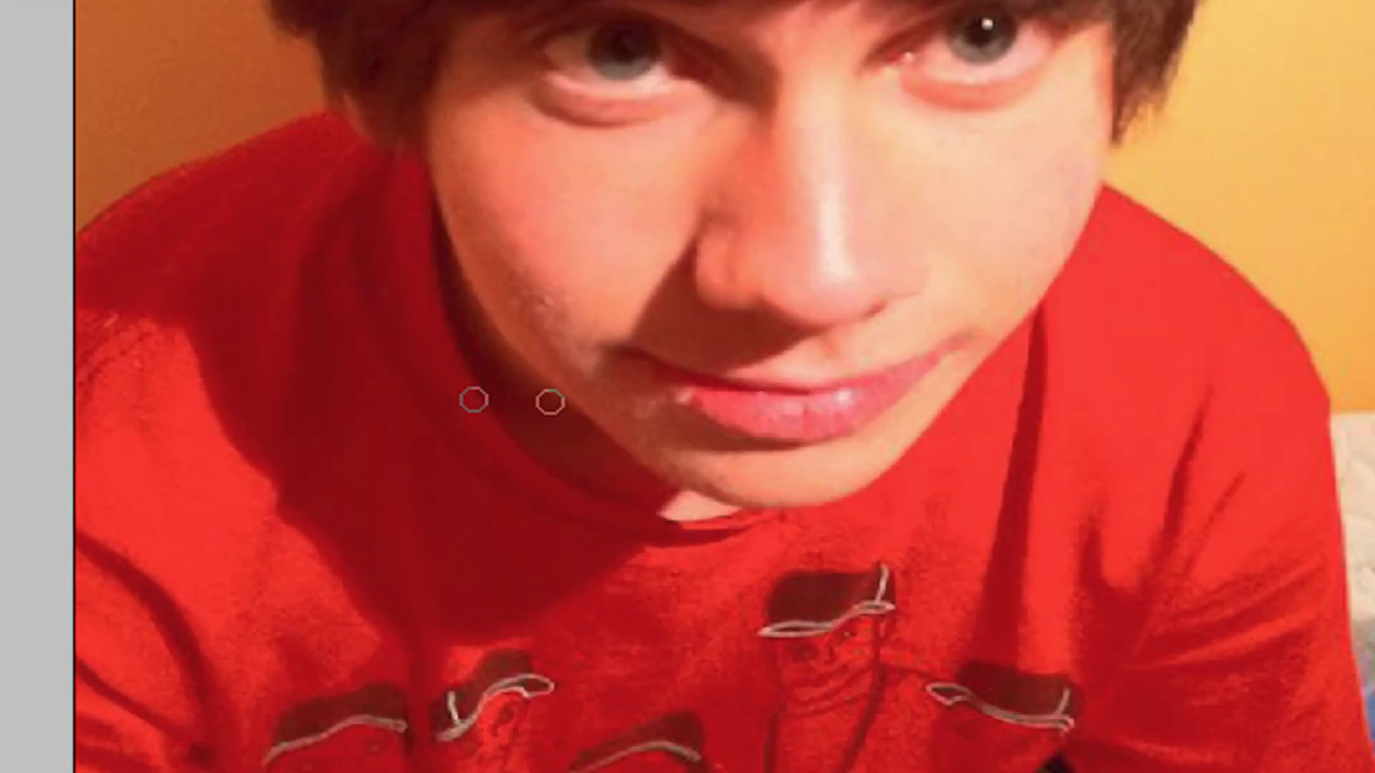
click(681, 396)
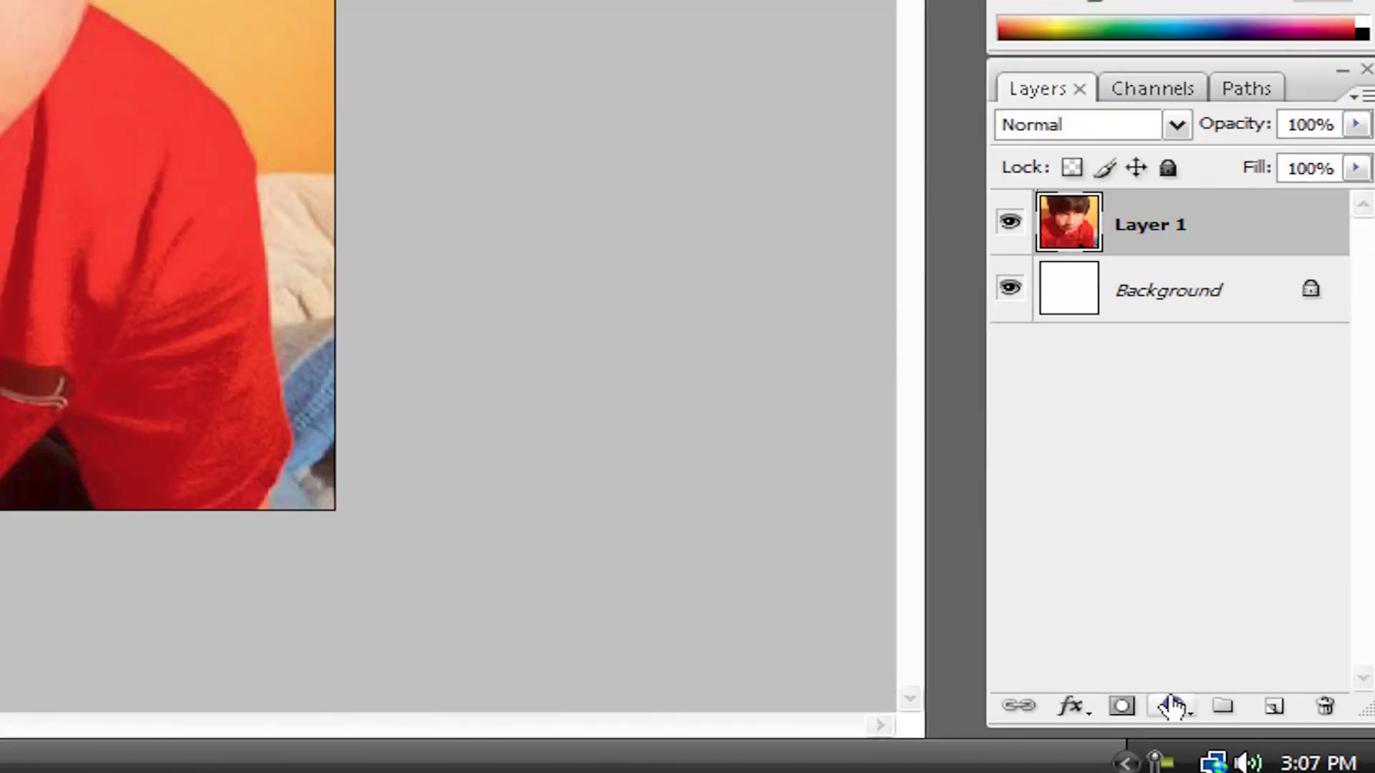
Try a Hue/Saturation desaturation, cancel it, and add a Levels adjustment layer instead
click(1266, 731)
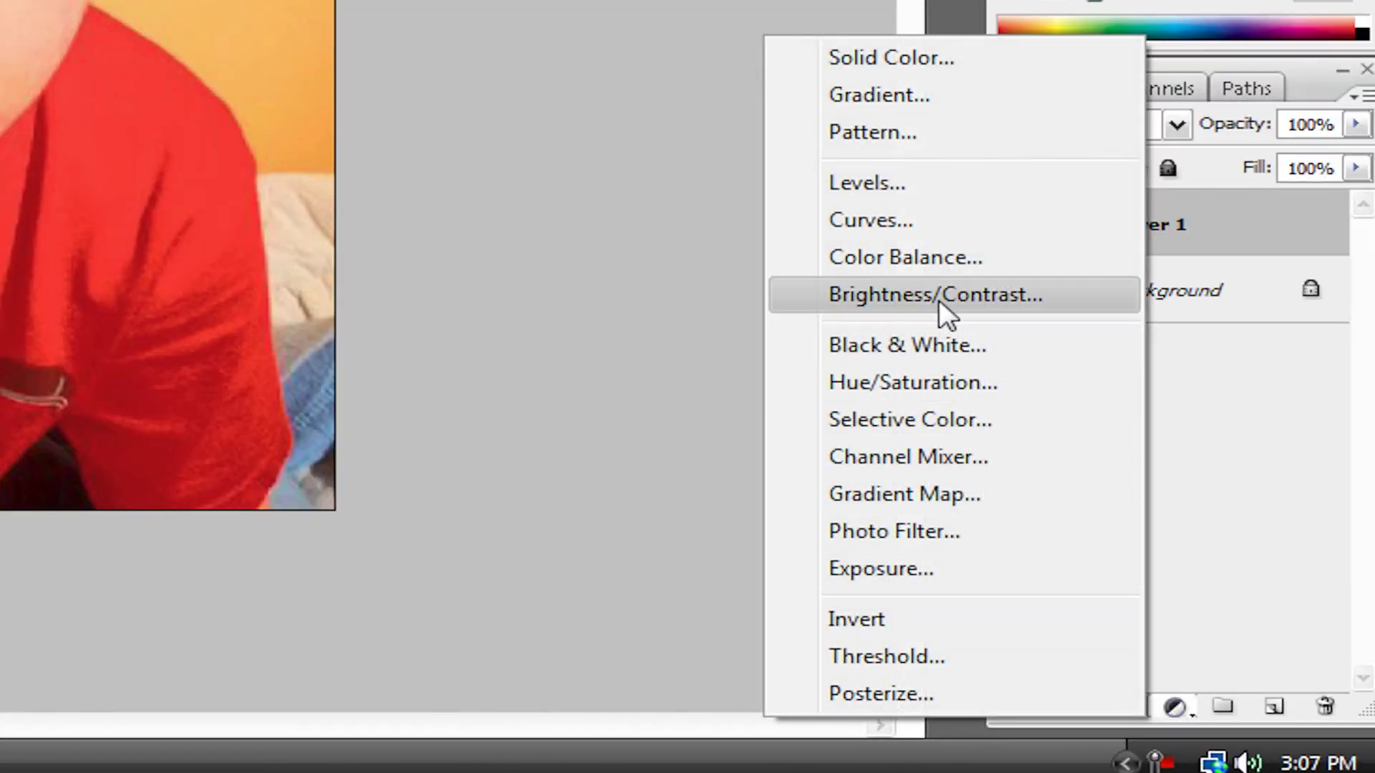
click(924, 393)
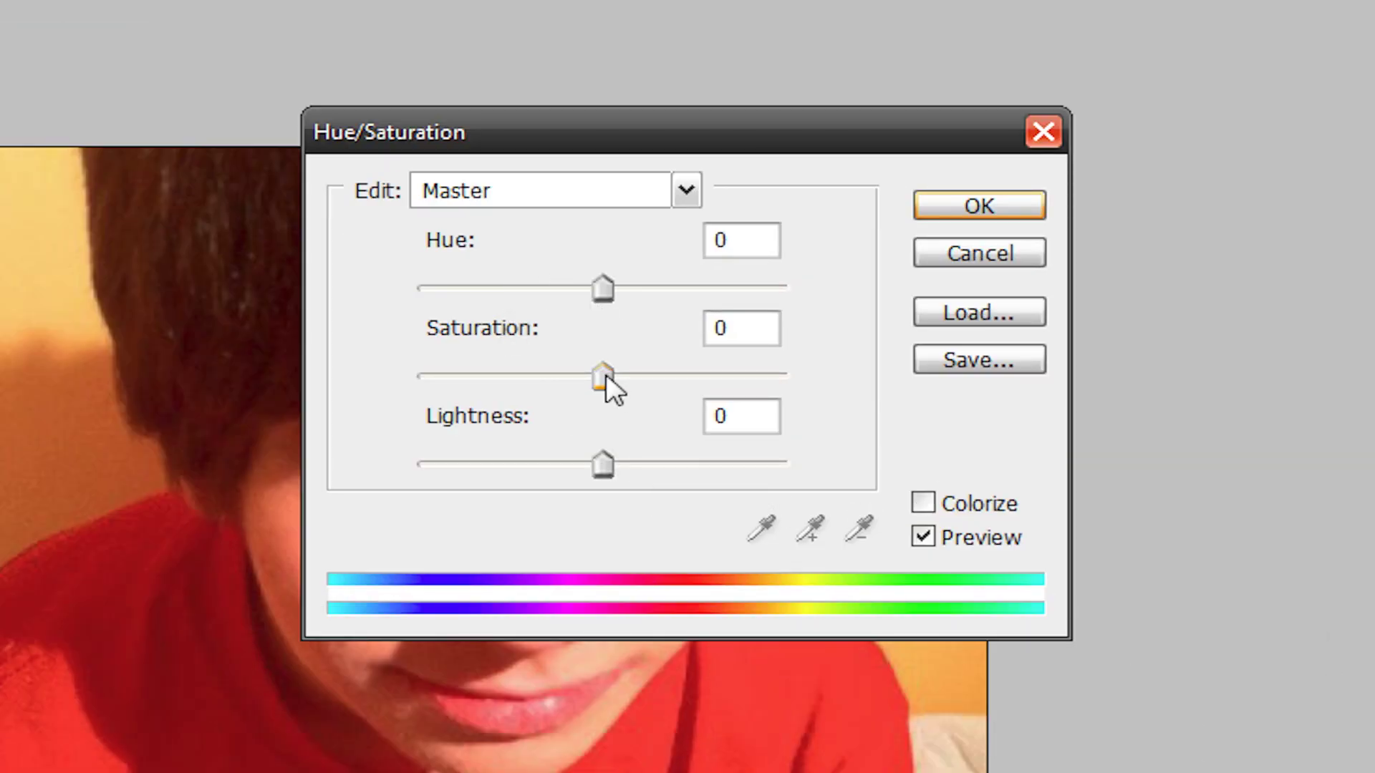
drag(605, 374, 322, 377)
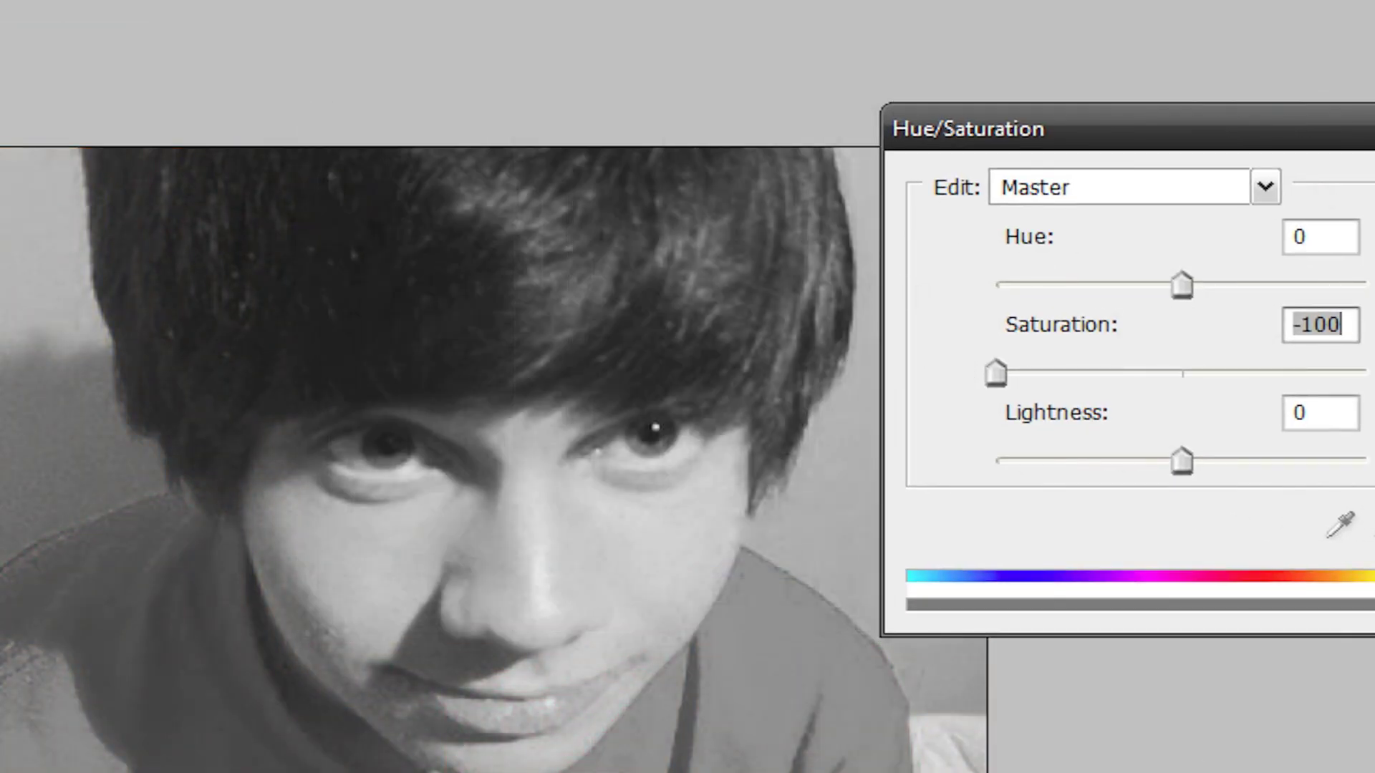
key(Escape)
click(1266, 732)
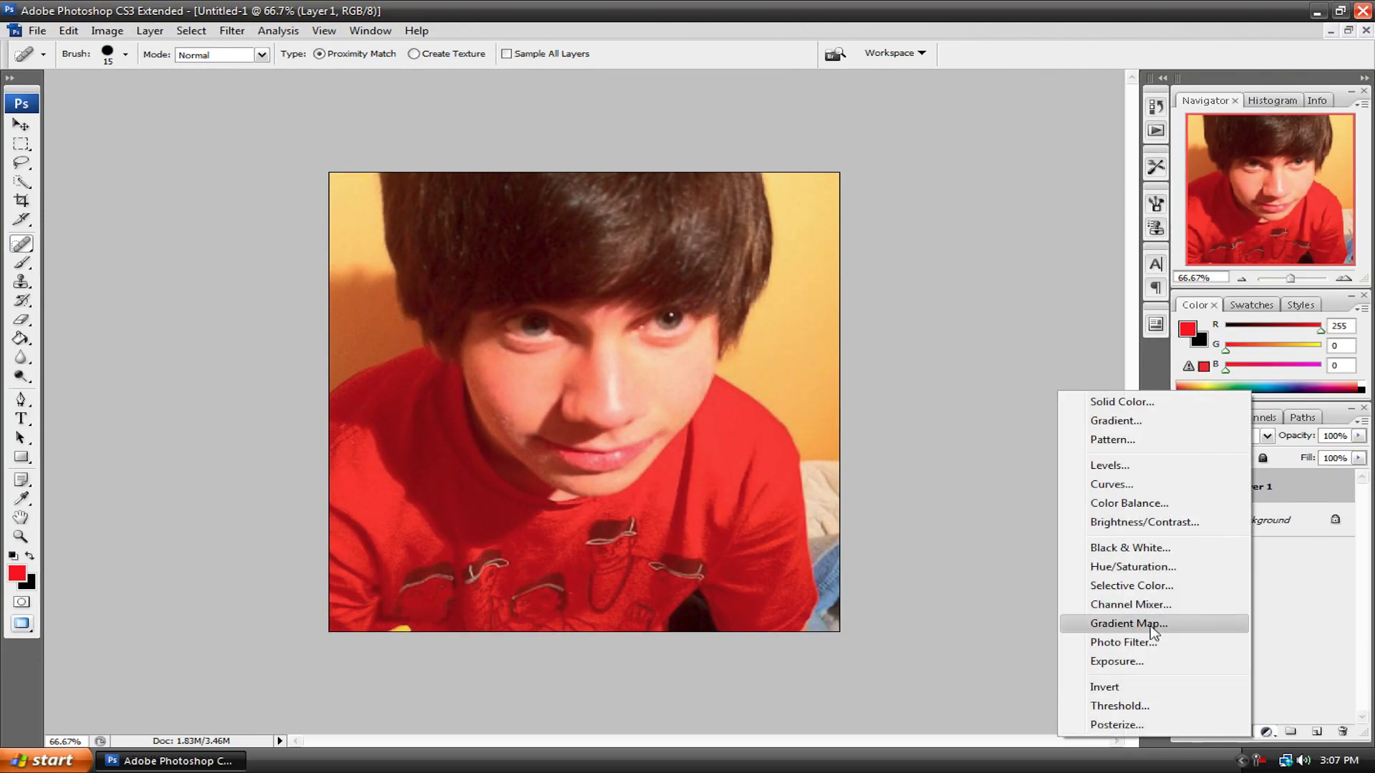
click(1112, 466)
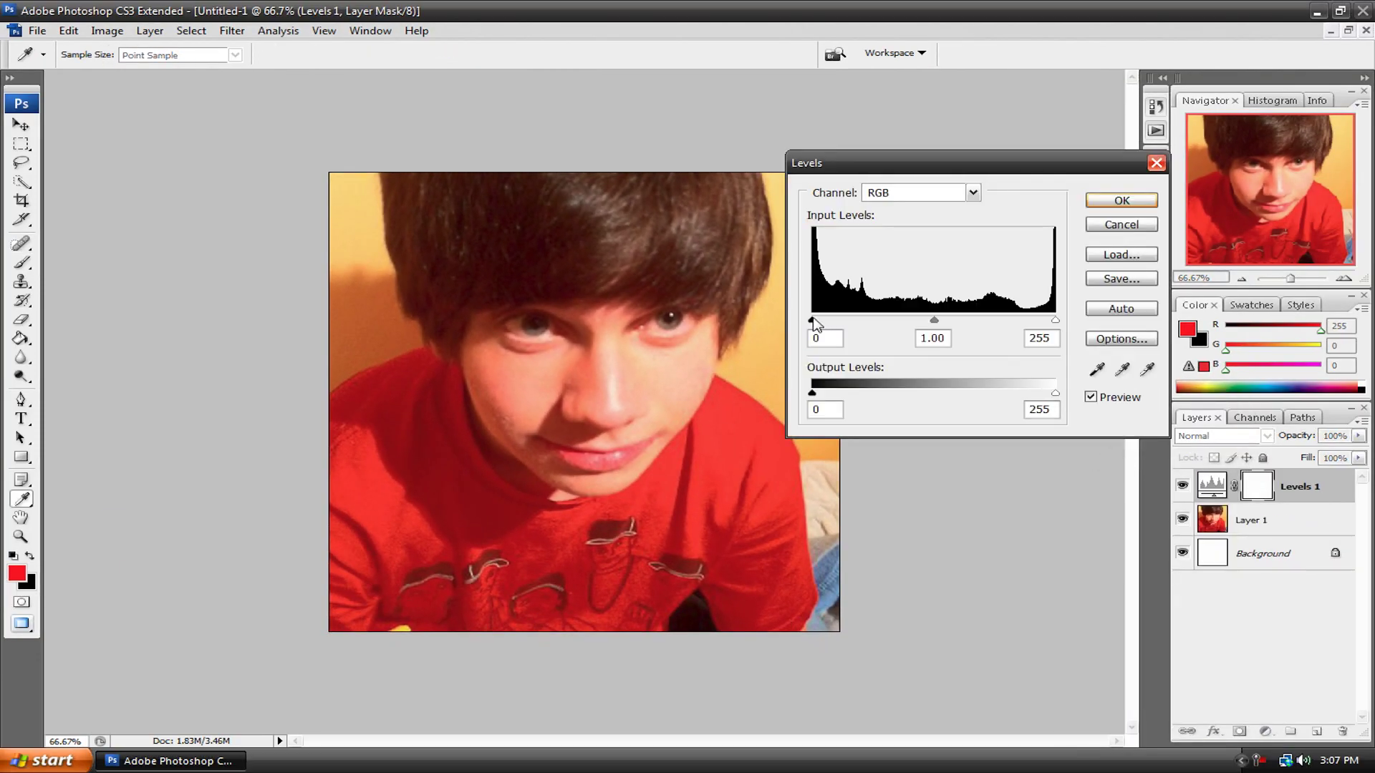
Set Levels black point to 22, midtones to 0.93, lower the white point, and apply
drag(821, 322, 834, 322)
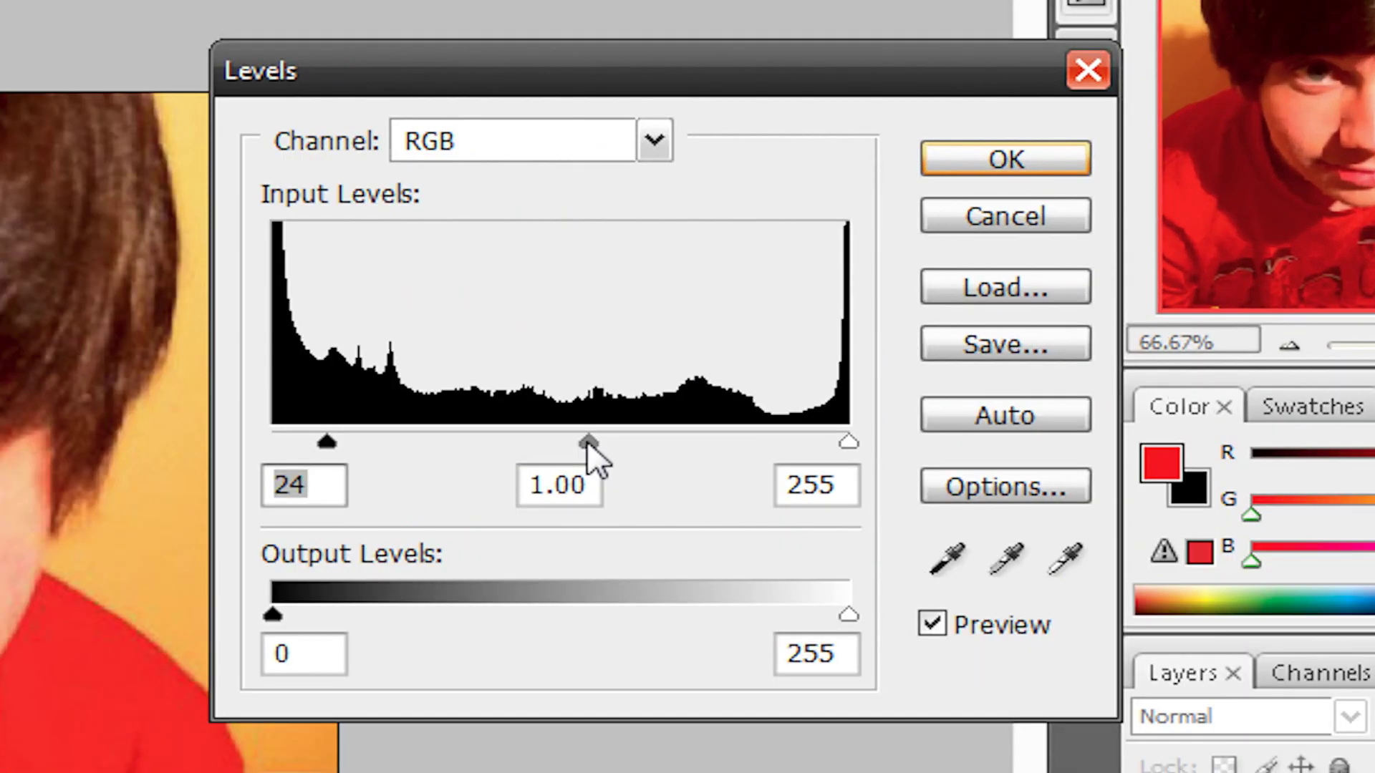
drag(946, 322, 948, 320)
drag(594, 439, 600, 439)
drag(328, 449, 323, 450)
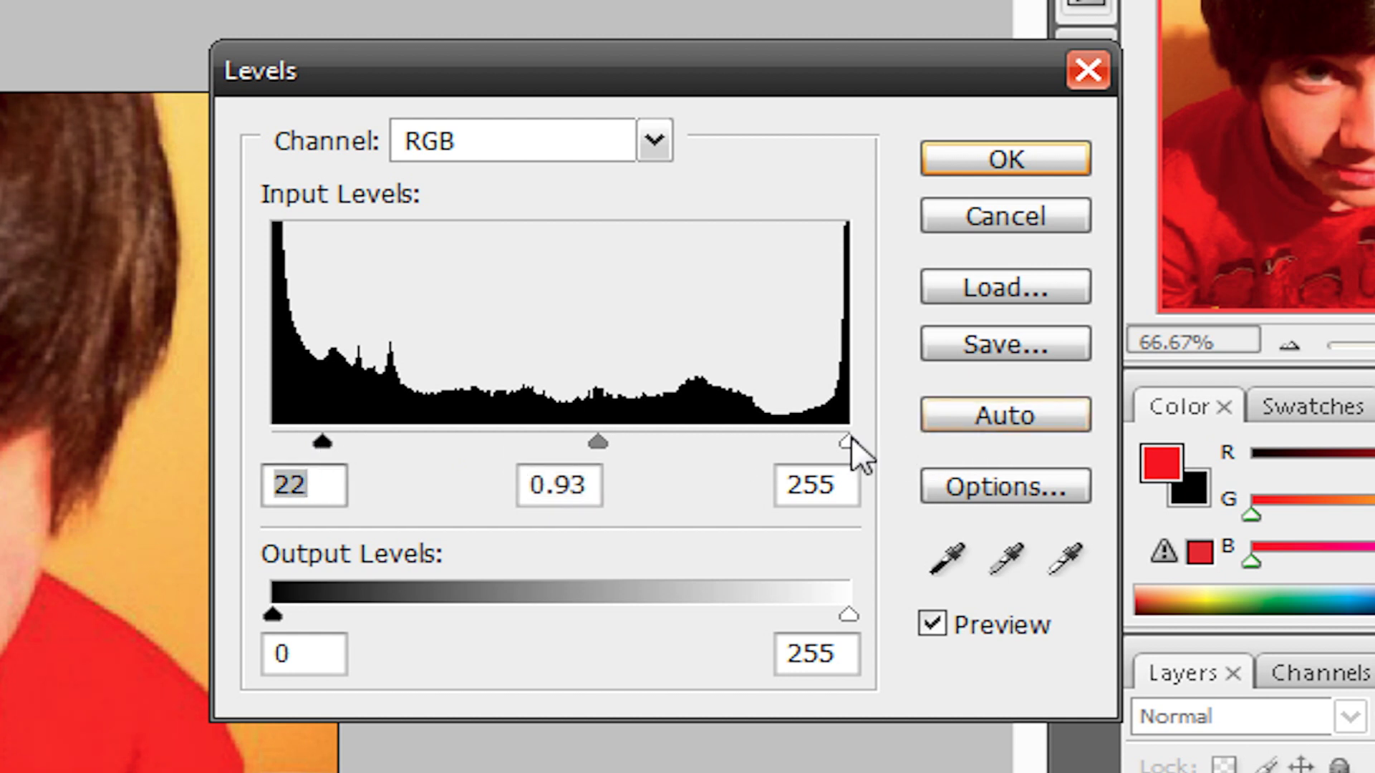
drag(851, 437, 770, 438)
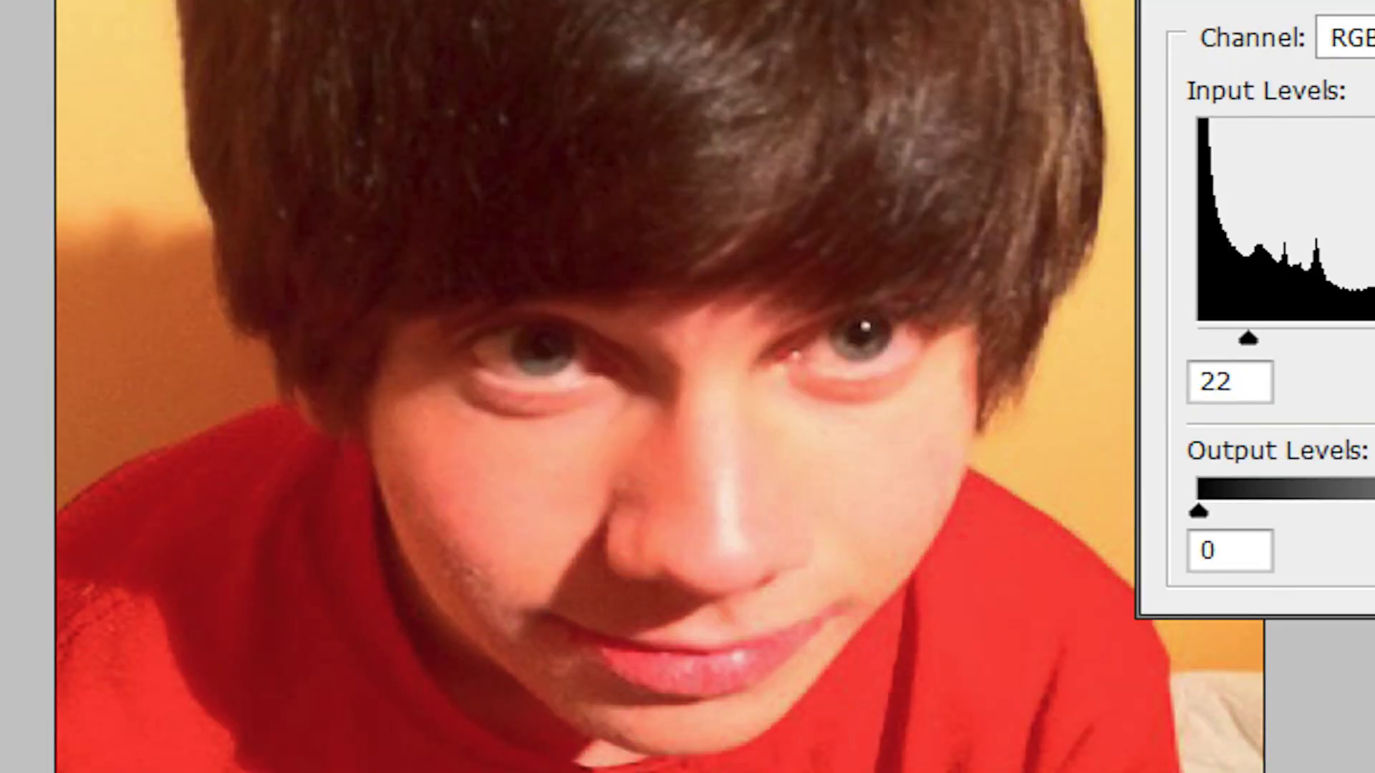
key(p)
key(p)
key(Return)
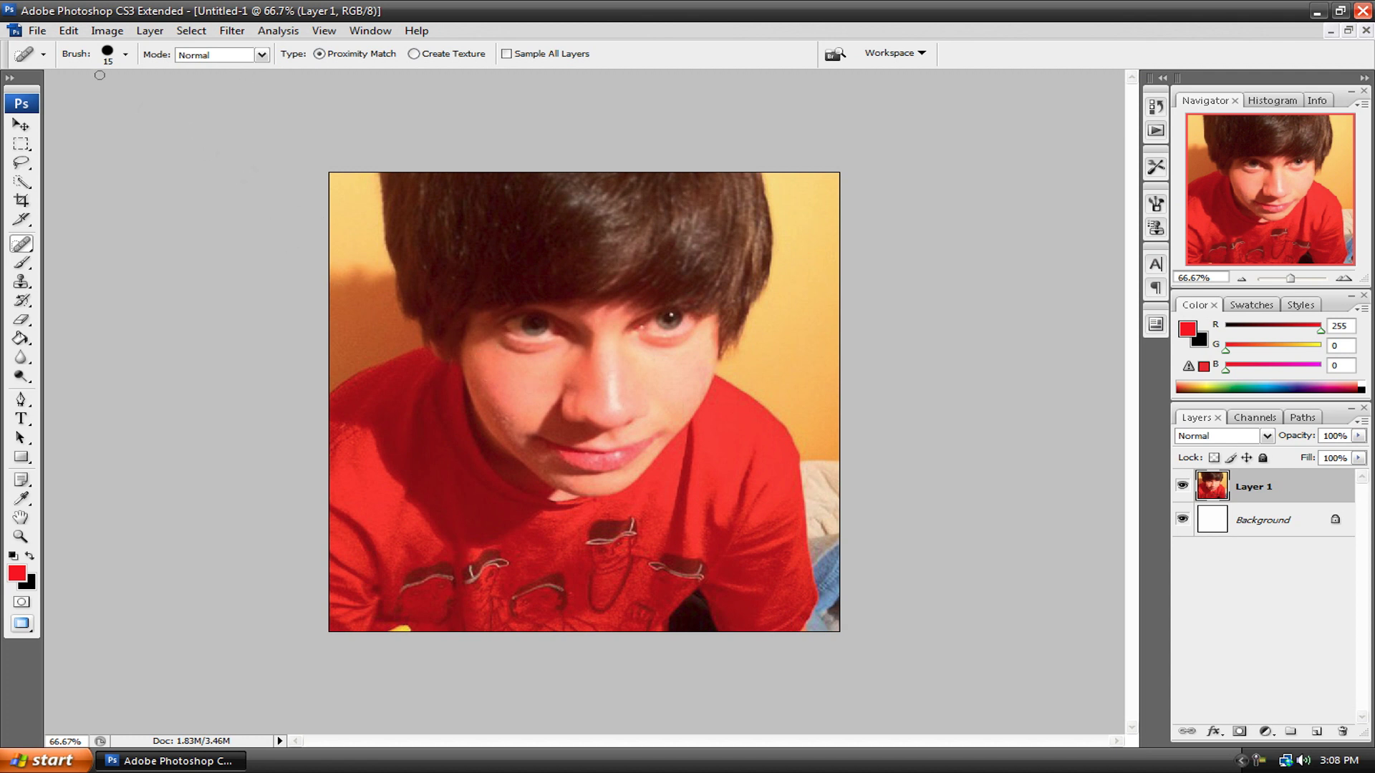
Save the portrait to the Desktop as JPEG '2' at Maximum quality 12, then quit Photoshop
click(35, 30)
click(76, 237)
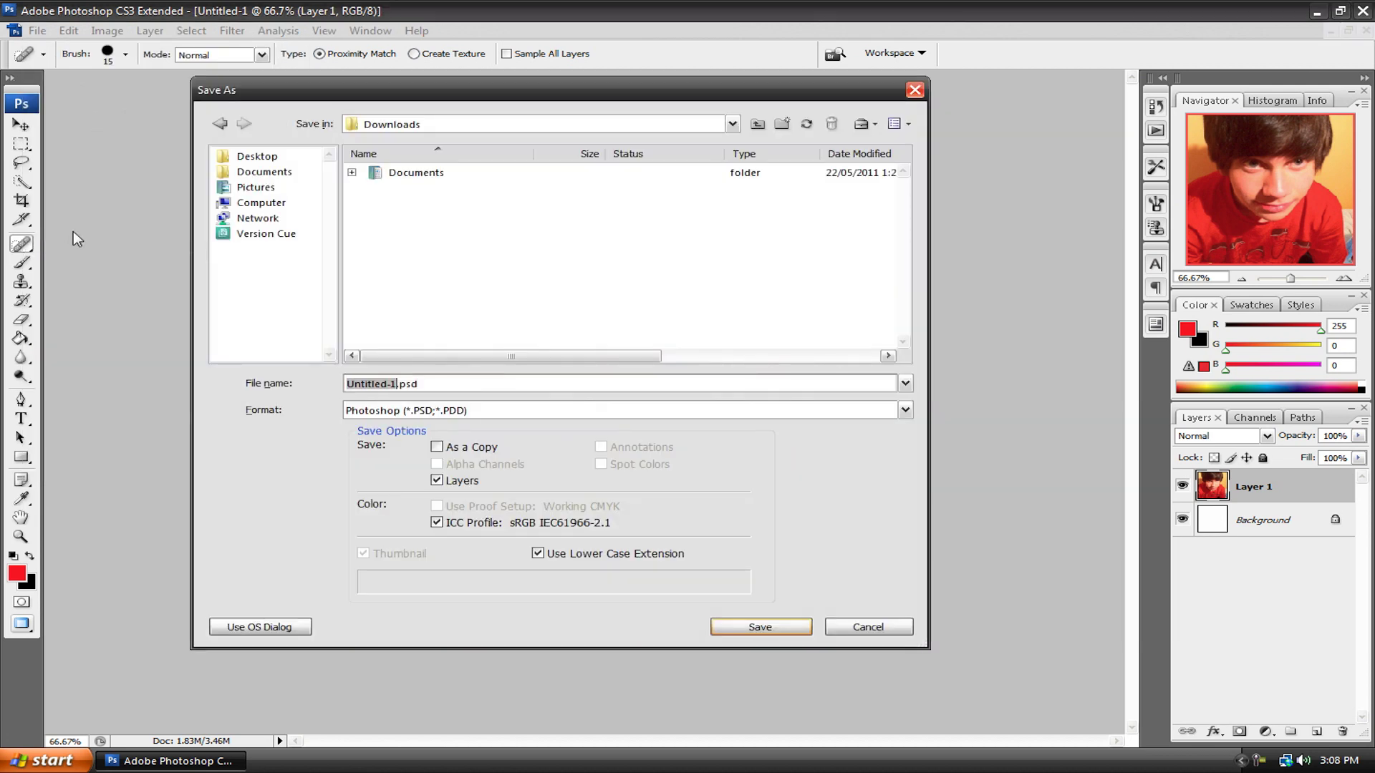
click(244, 156)
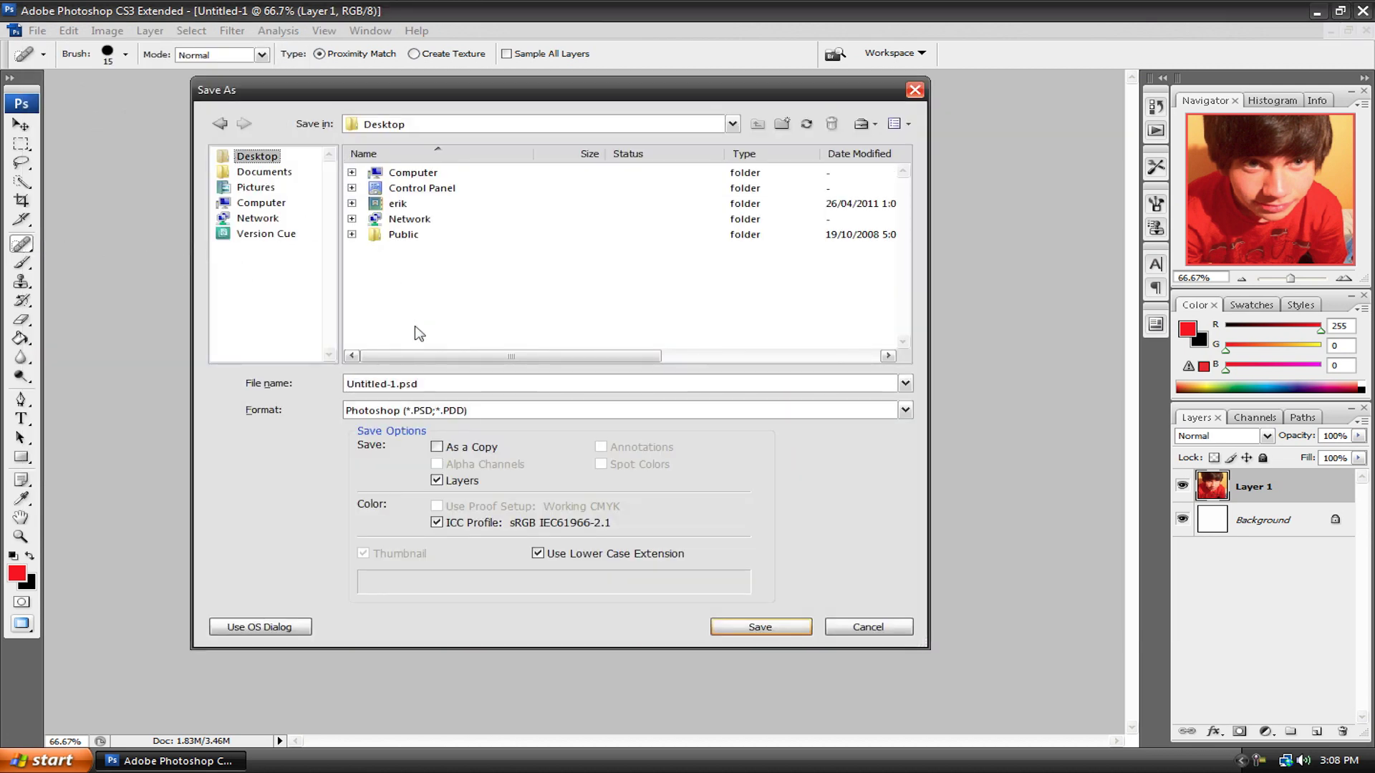
double_click(466, 380)
text(2)
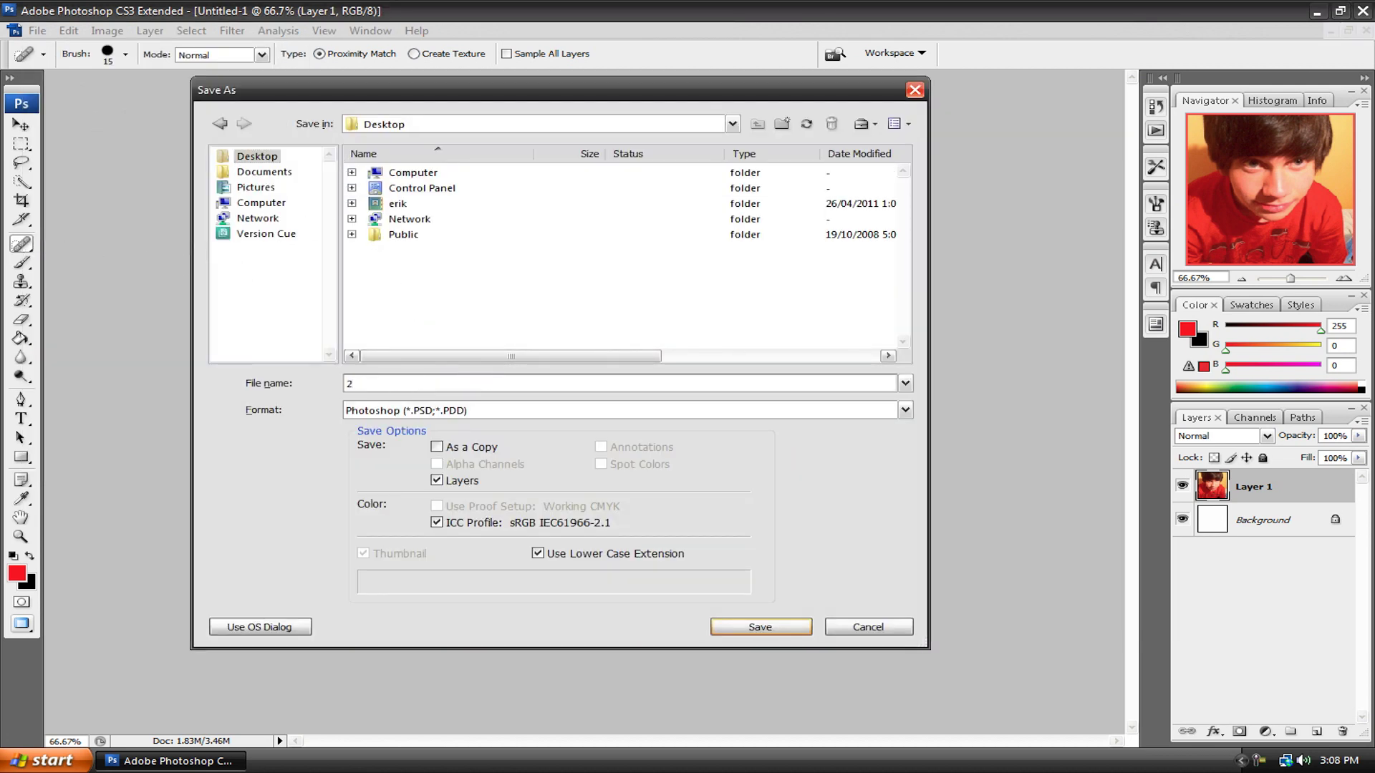
click(446, 414)
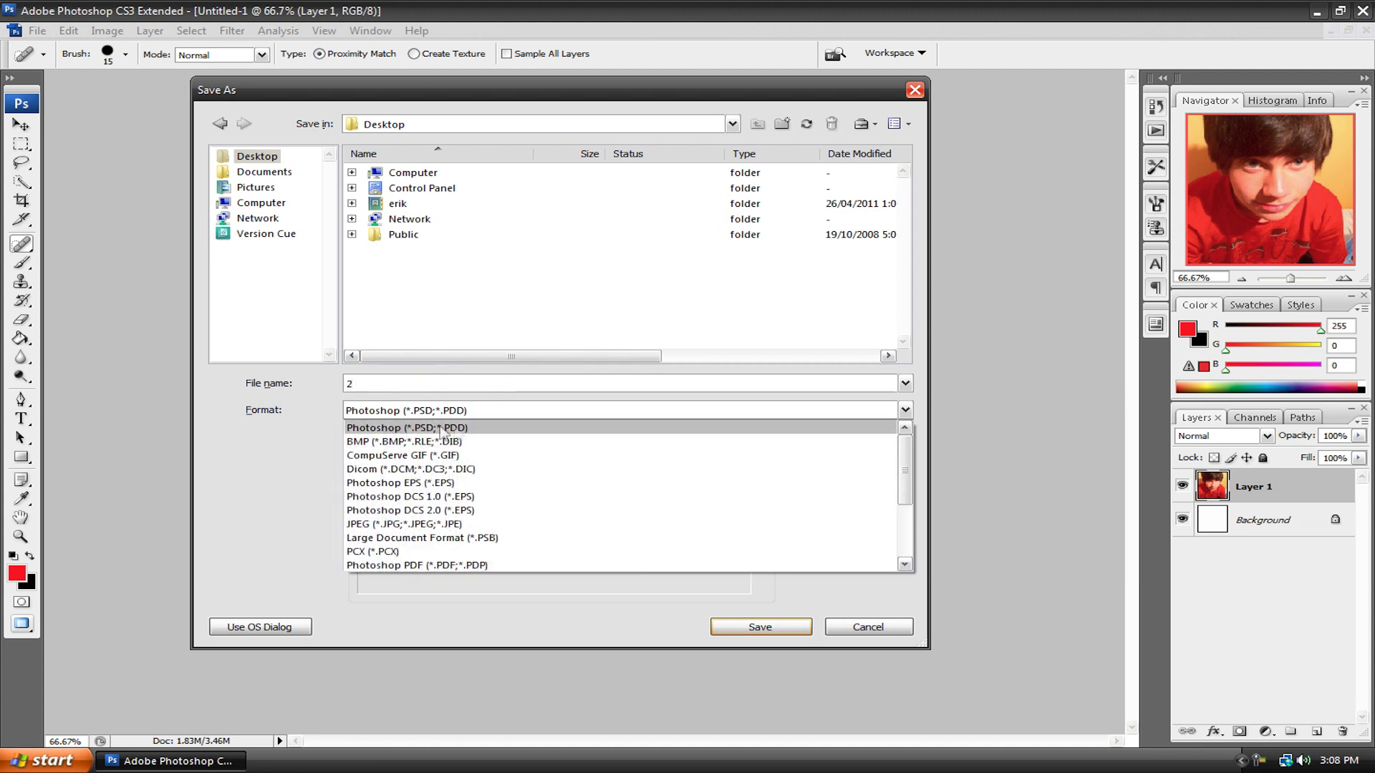
click(396, 523)
click(741, 628)
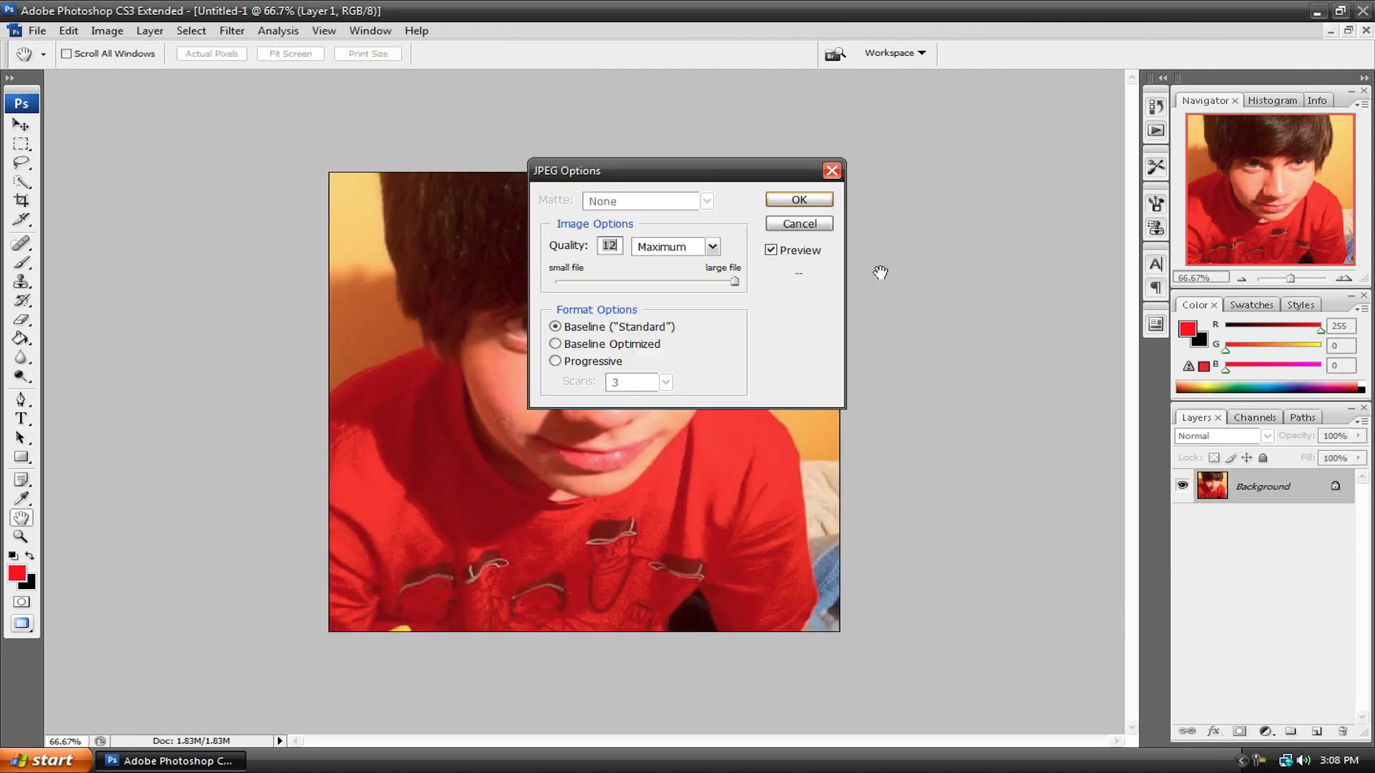
click(799, 201)
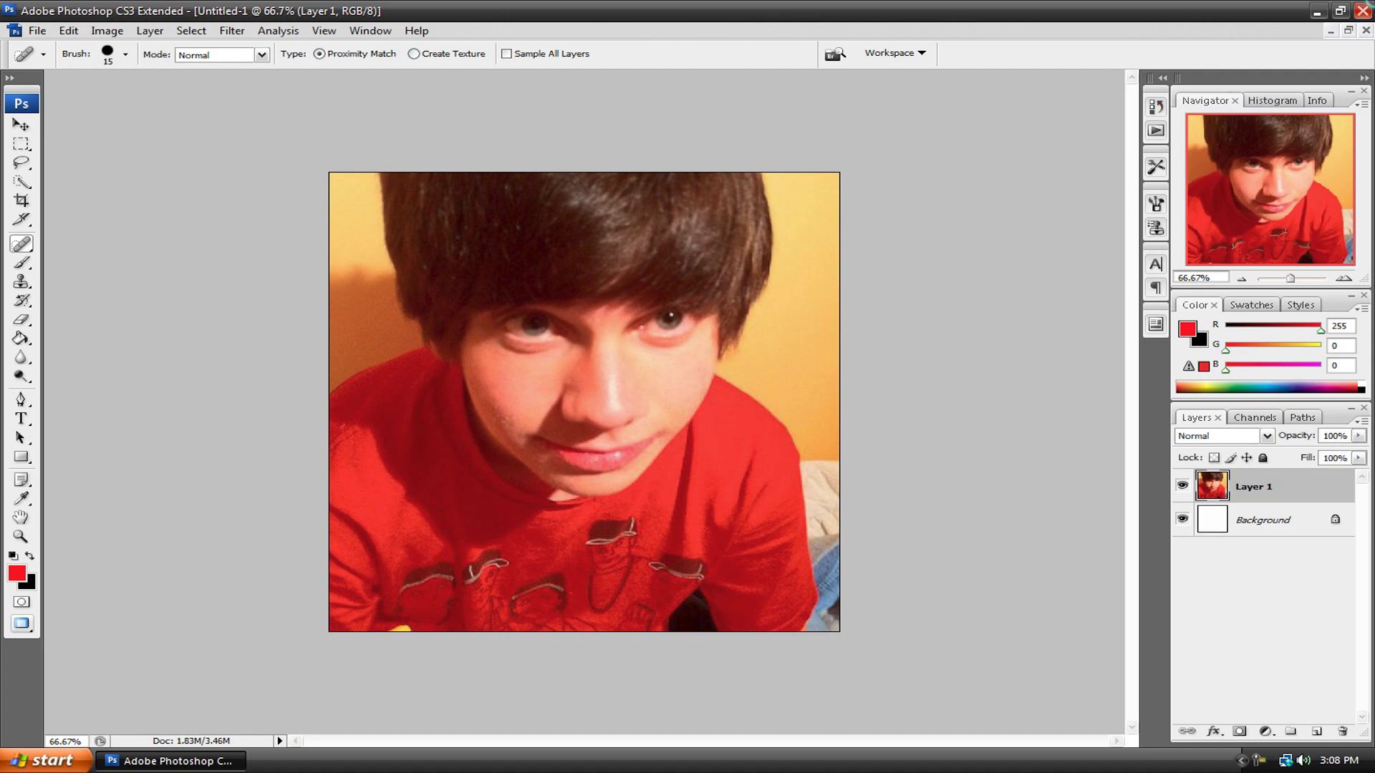
key(ctrl+q)
Discard the layered document's unsaved changes and view saved photo 2 beside original photo 1
click(713, 295)
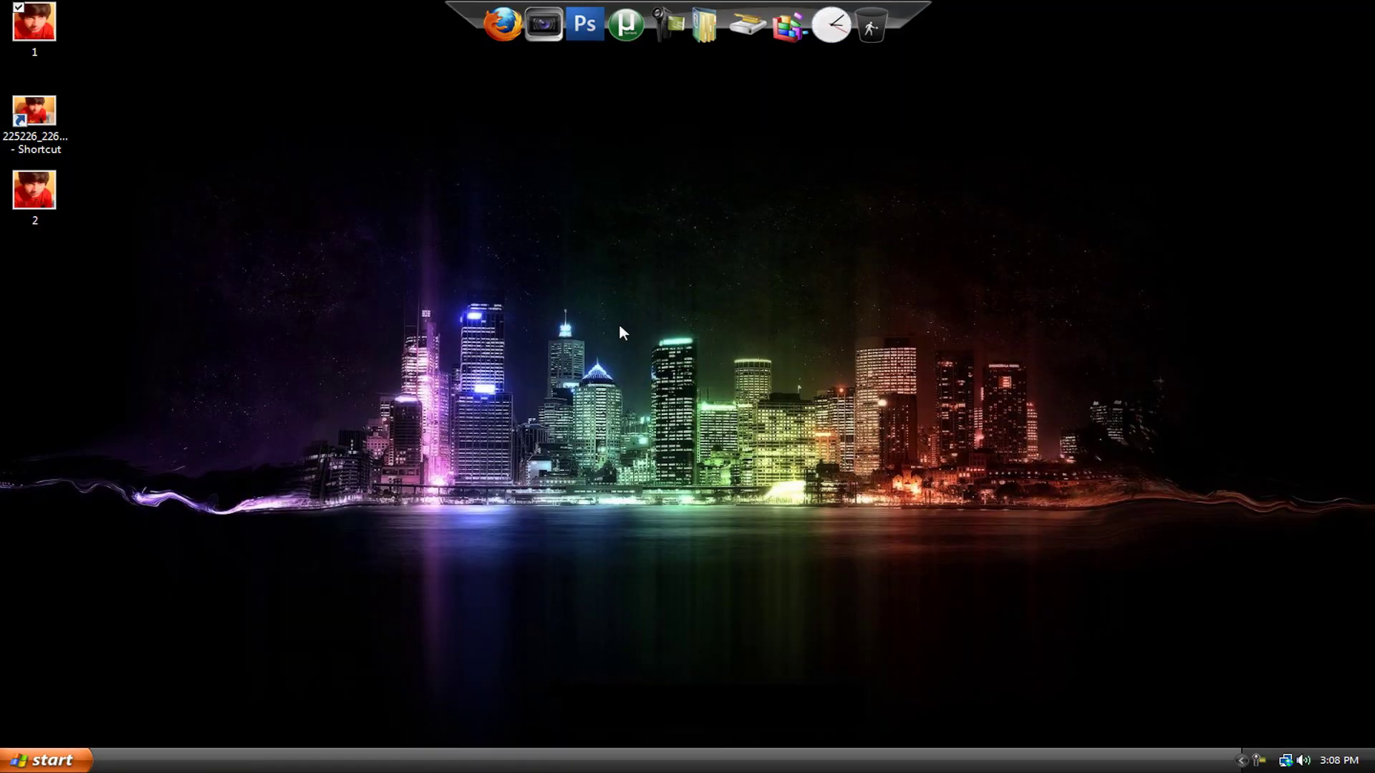
double_click(33, 190)
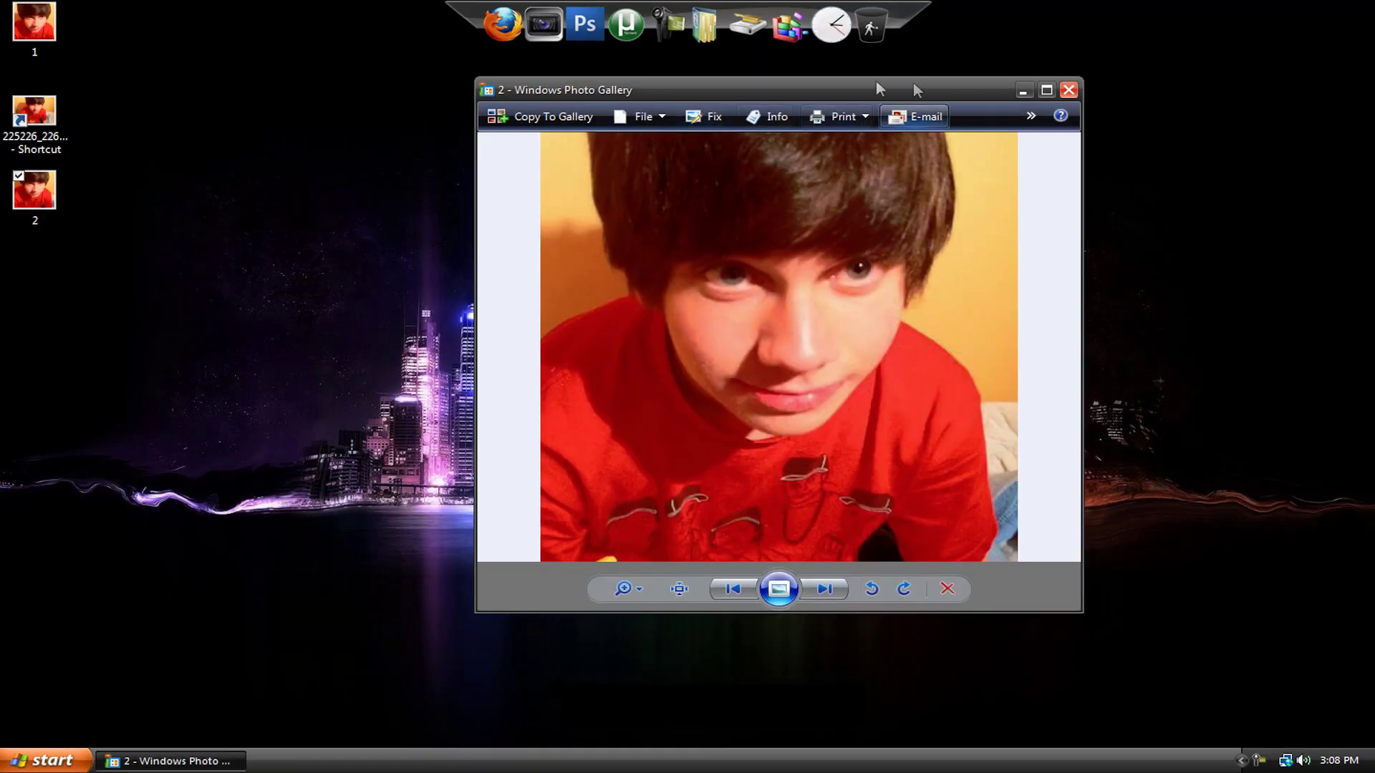
double_click(36, 33)
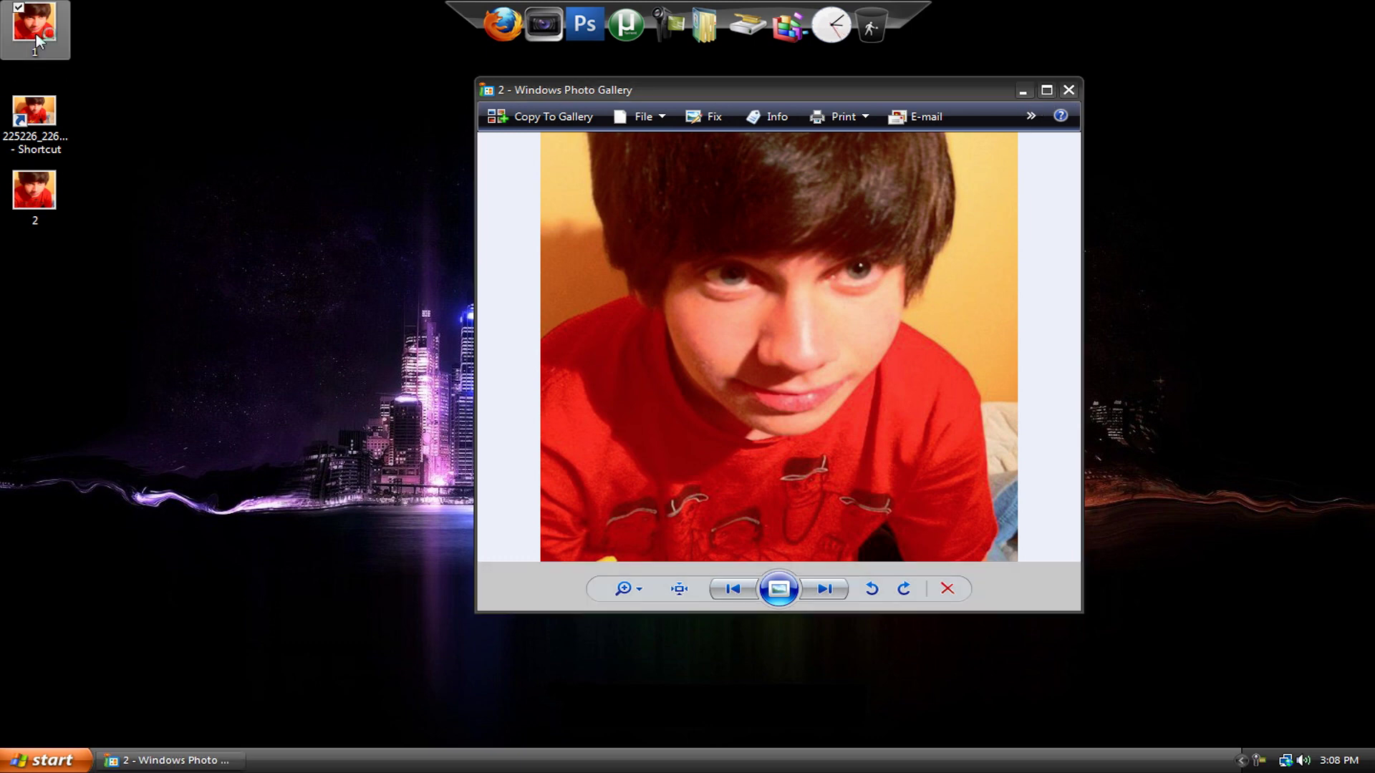
drag(722, 90, 174, 84)
Close both photo viewers and open Firefox on YouTube
click(521, 85)
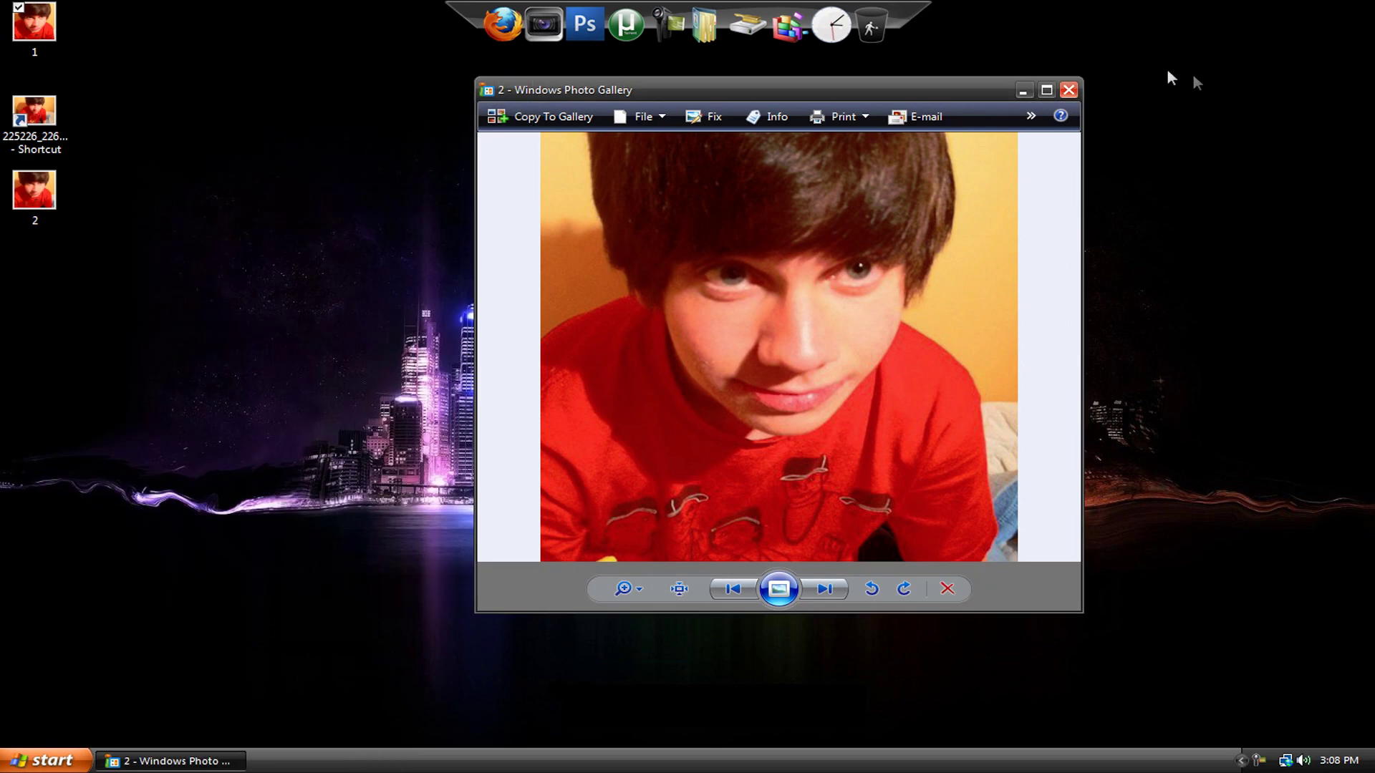
click(1068, 89)
click(505, 50)
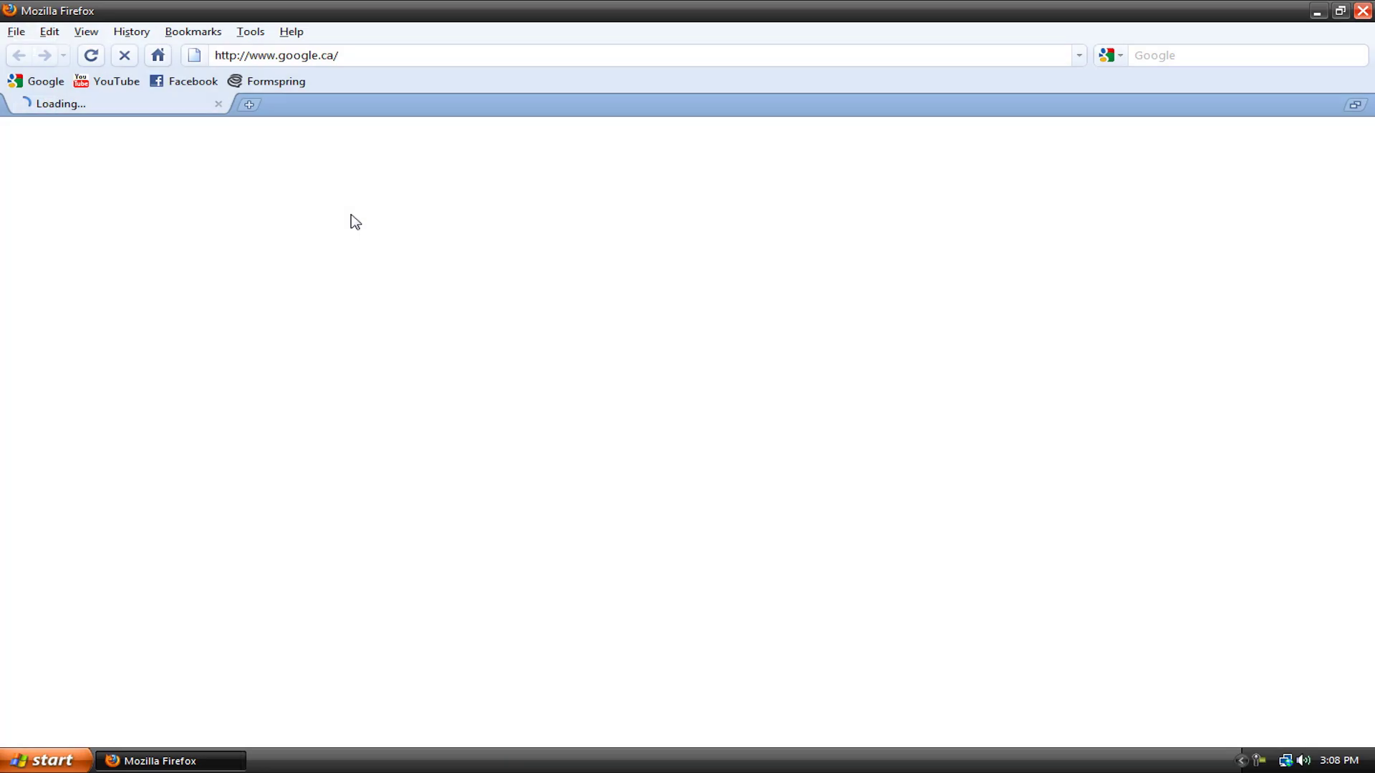
click(127, 82)
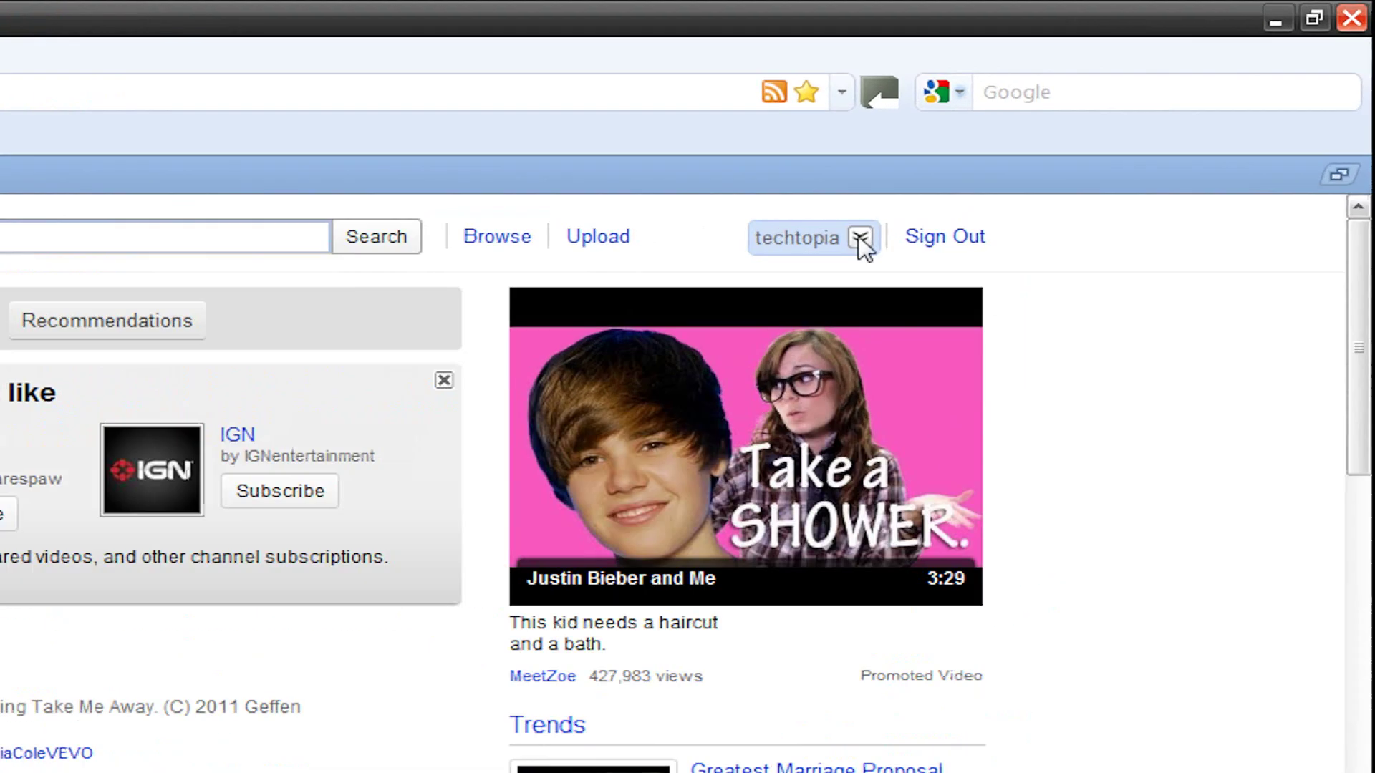
Open YouTube Account Settings and review the 19,998 subscriber count and channel statistics
click(1052, 147)
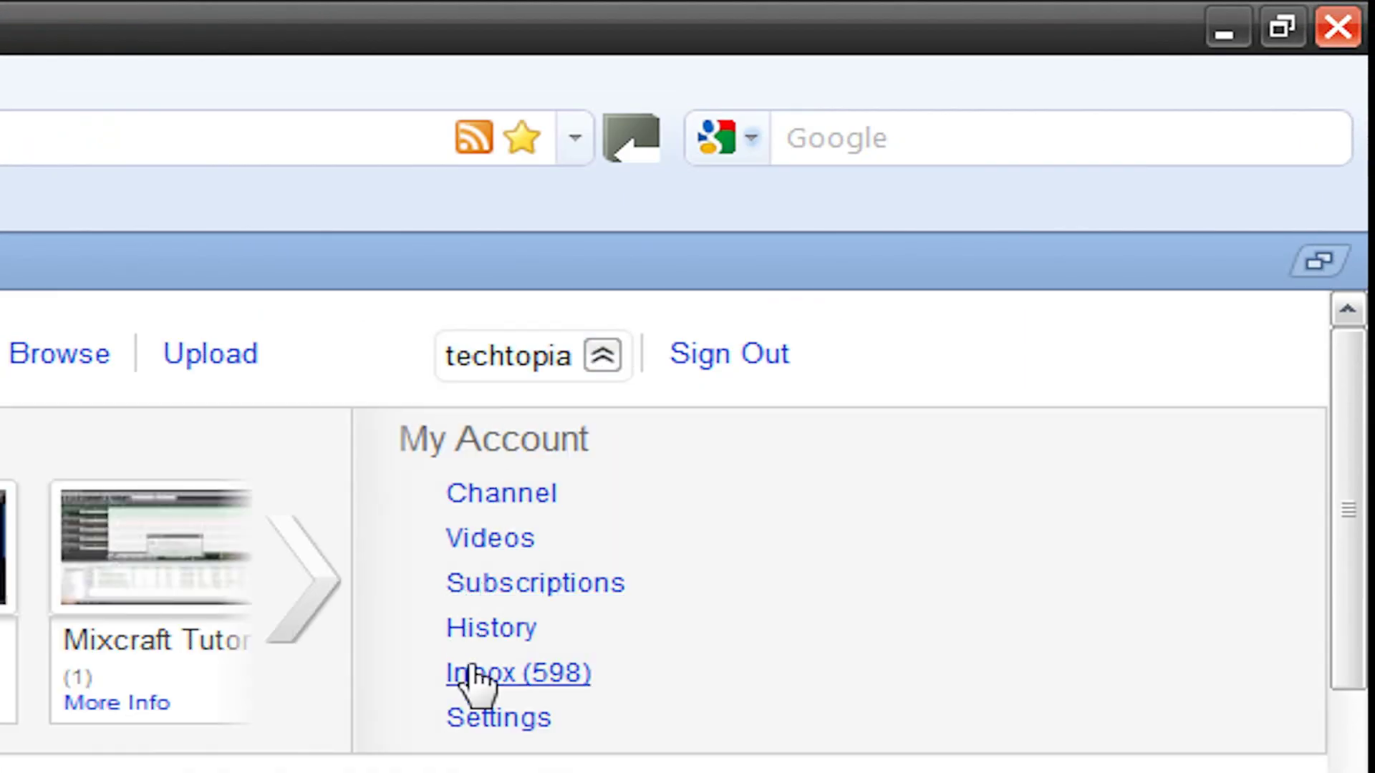
click(480, 712)
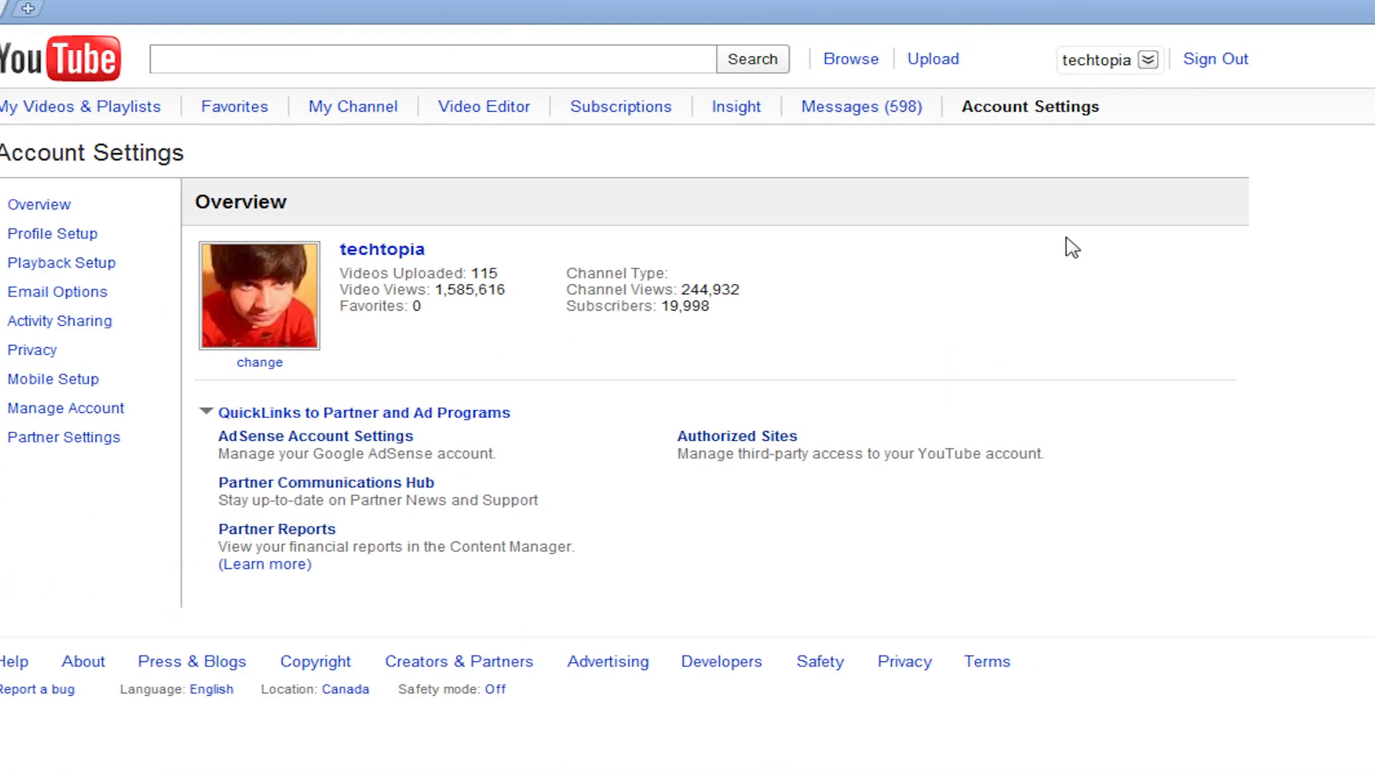
drag(644, 306, 740, 316)
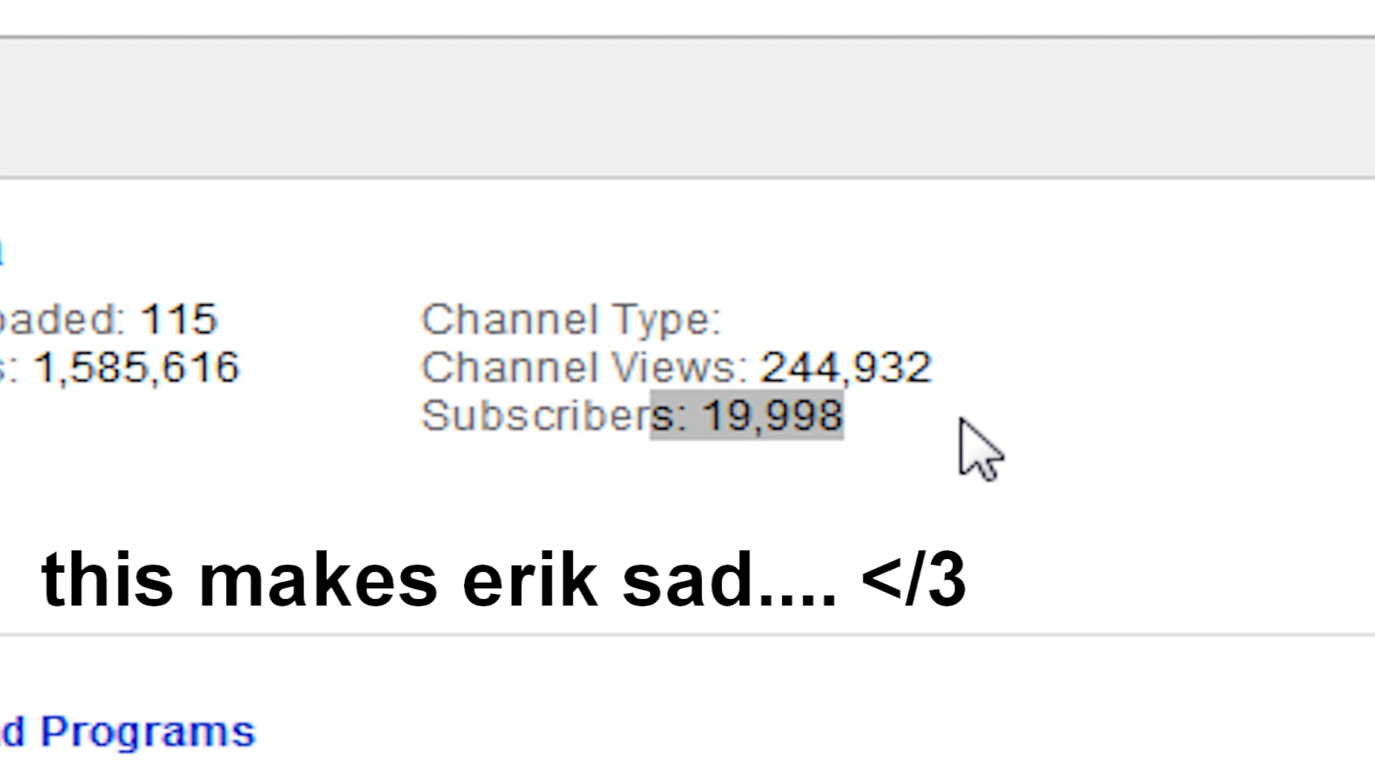
click(1164, 462)
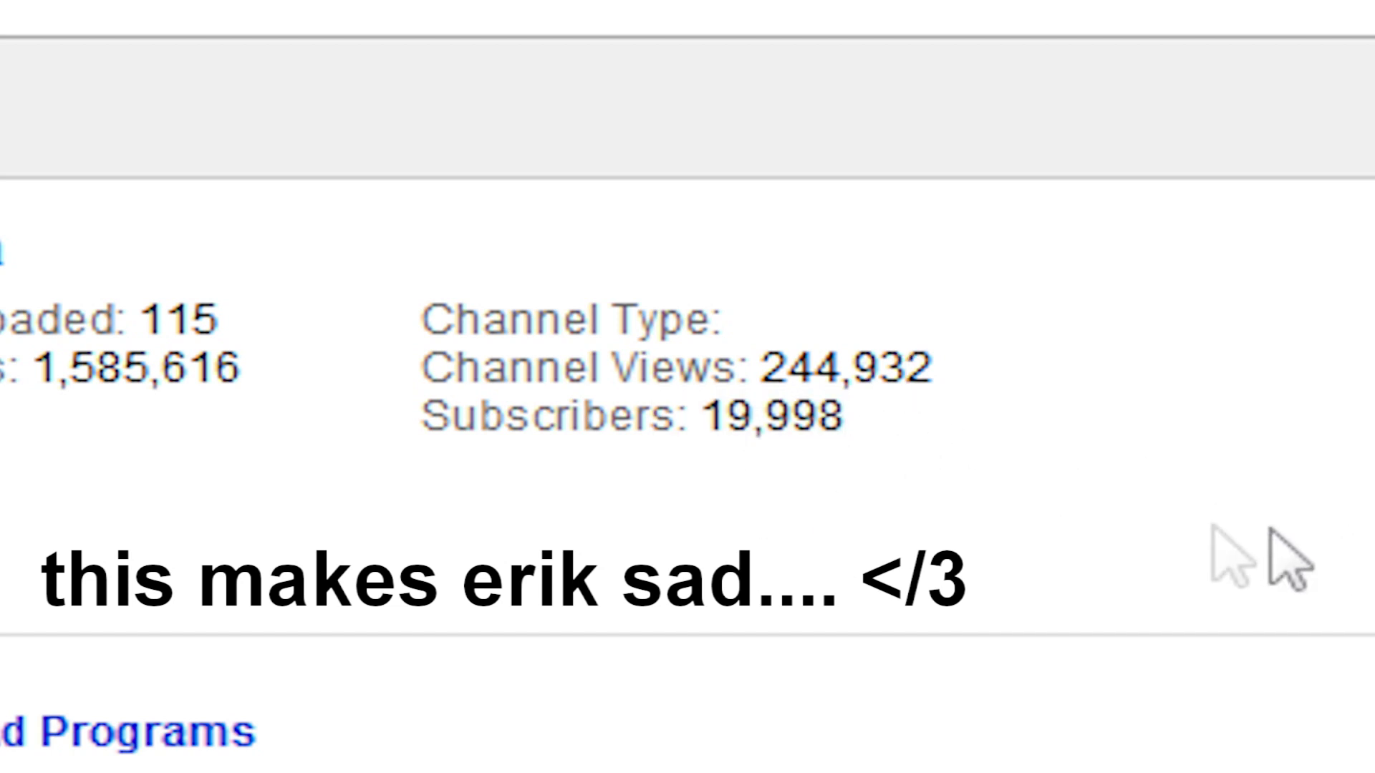
drag(774, 454, 1096, 454)
click(835, 497)
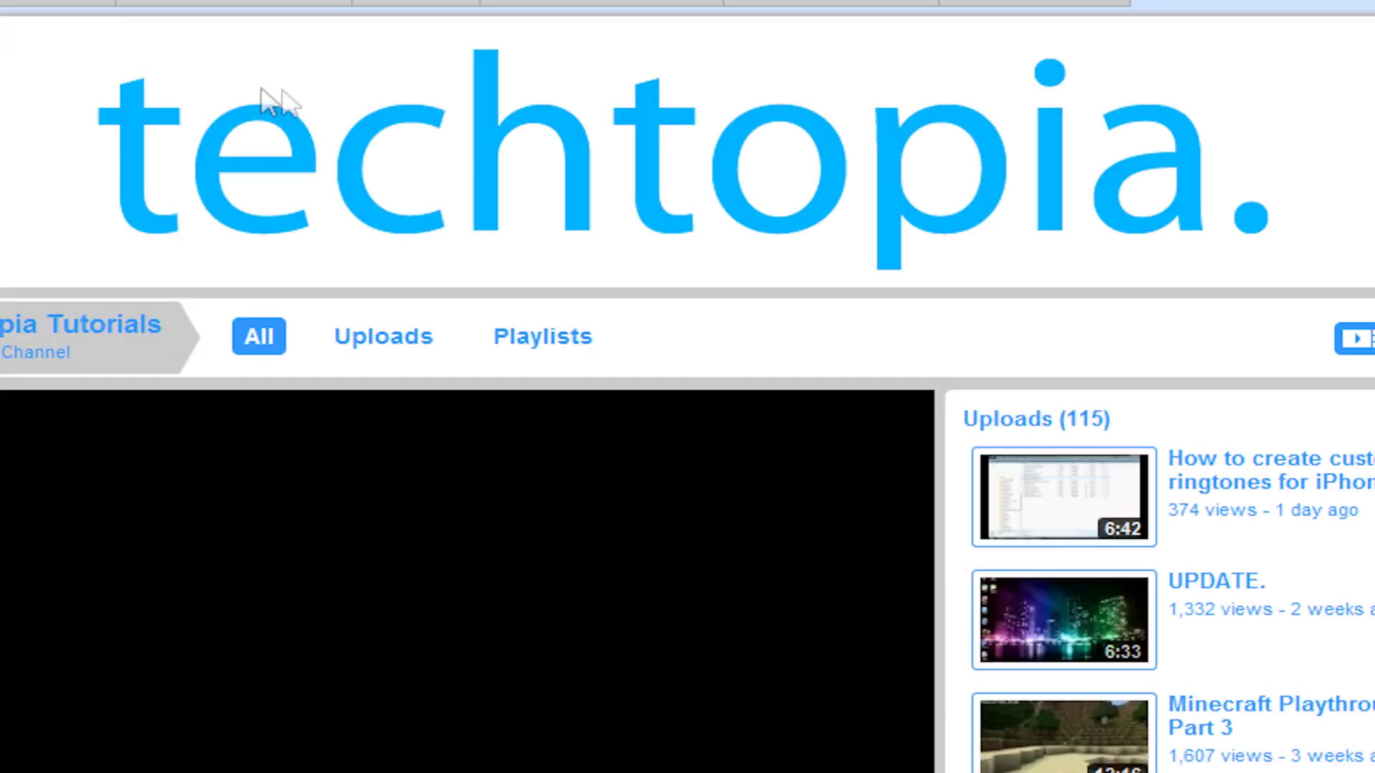
scroll(1193, 25, up, 3)
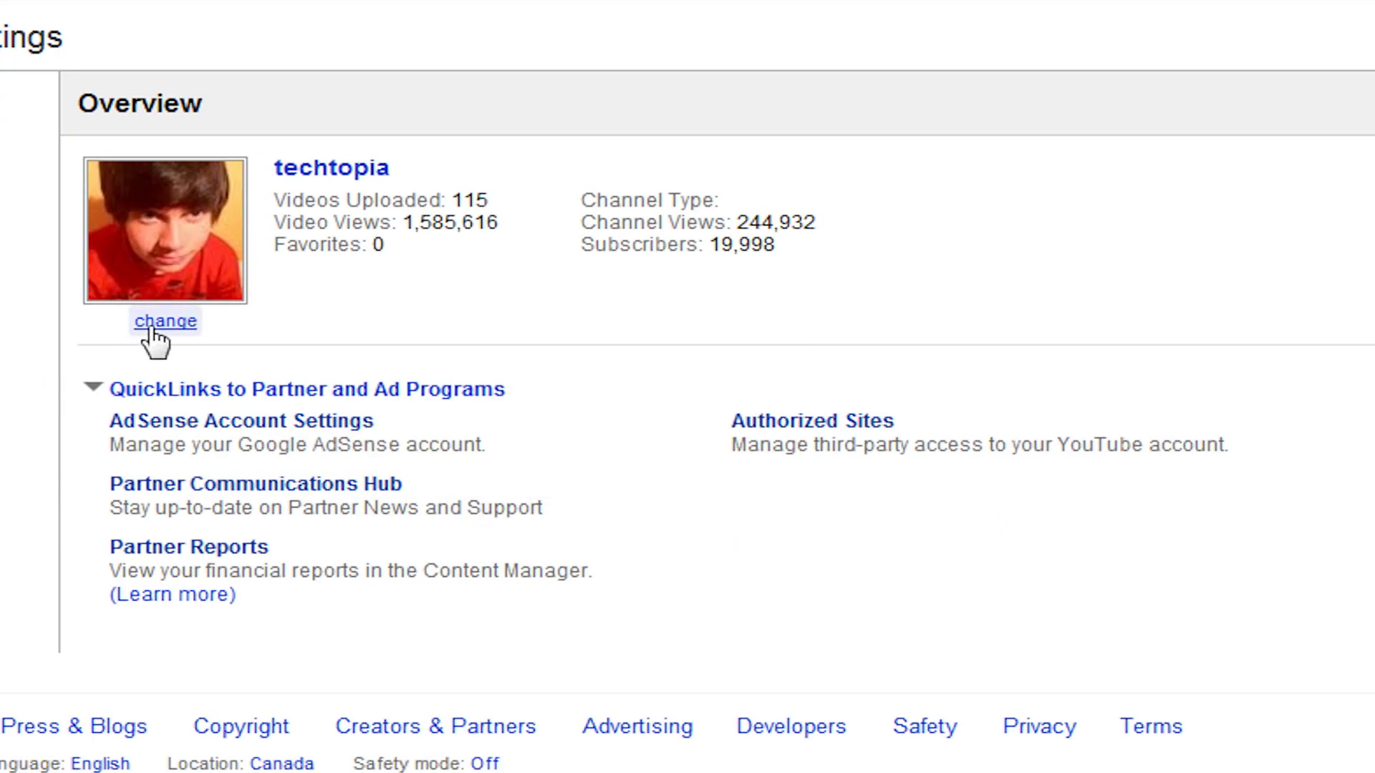
Upload the edited portrait JPEG as the channel picture and save the profile changes
click(152, 328)
click(286, 332)
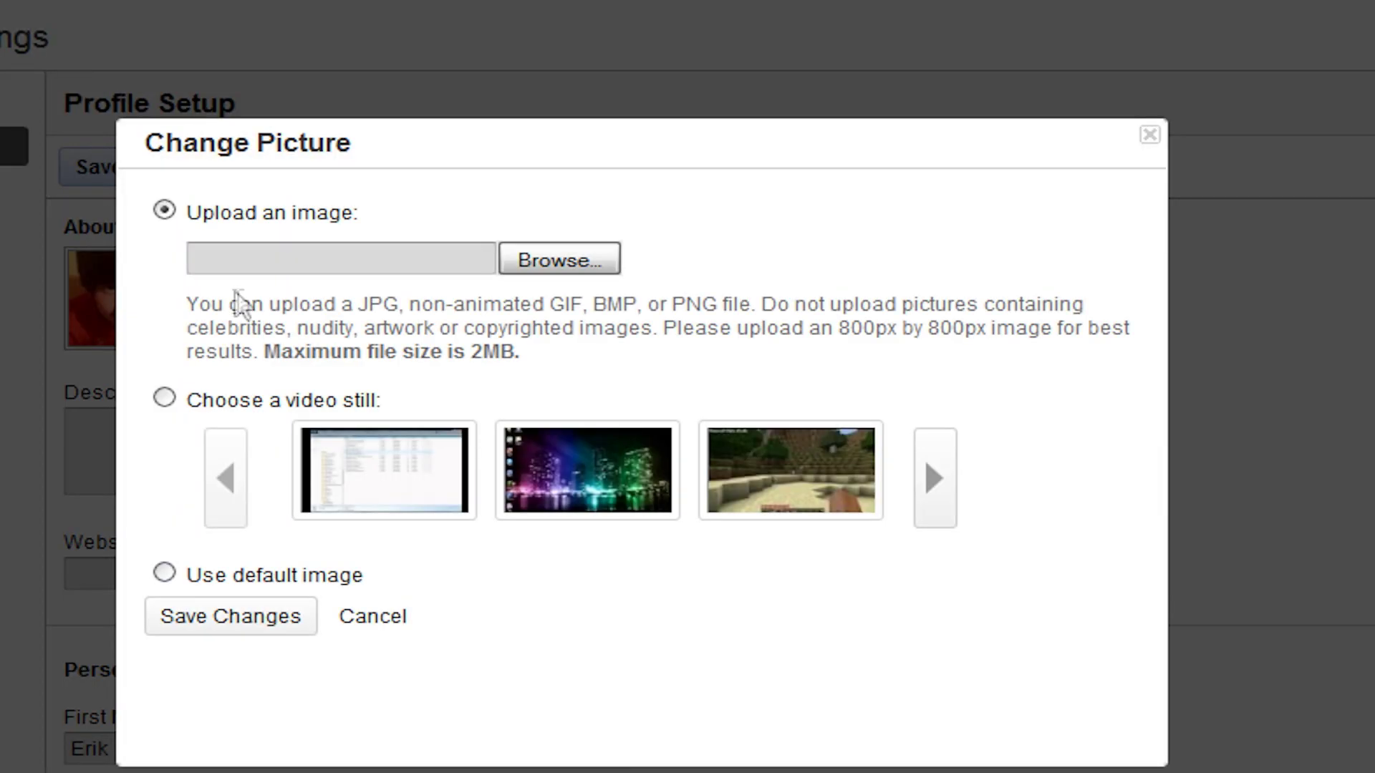
click(552, 271)
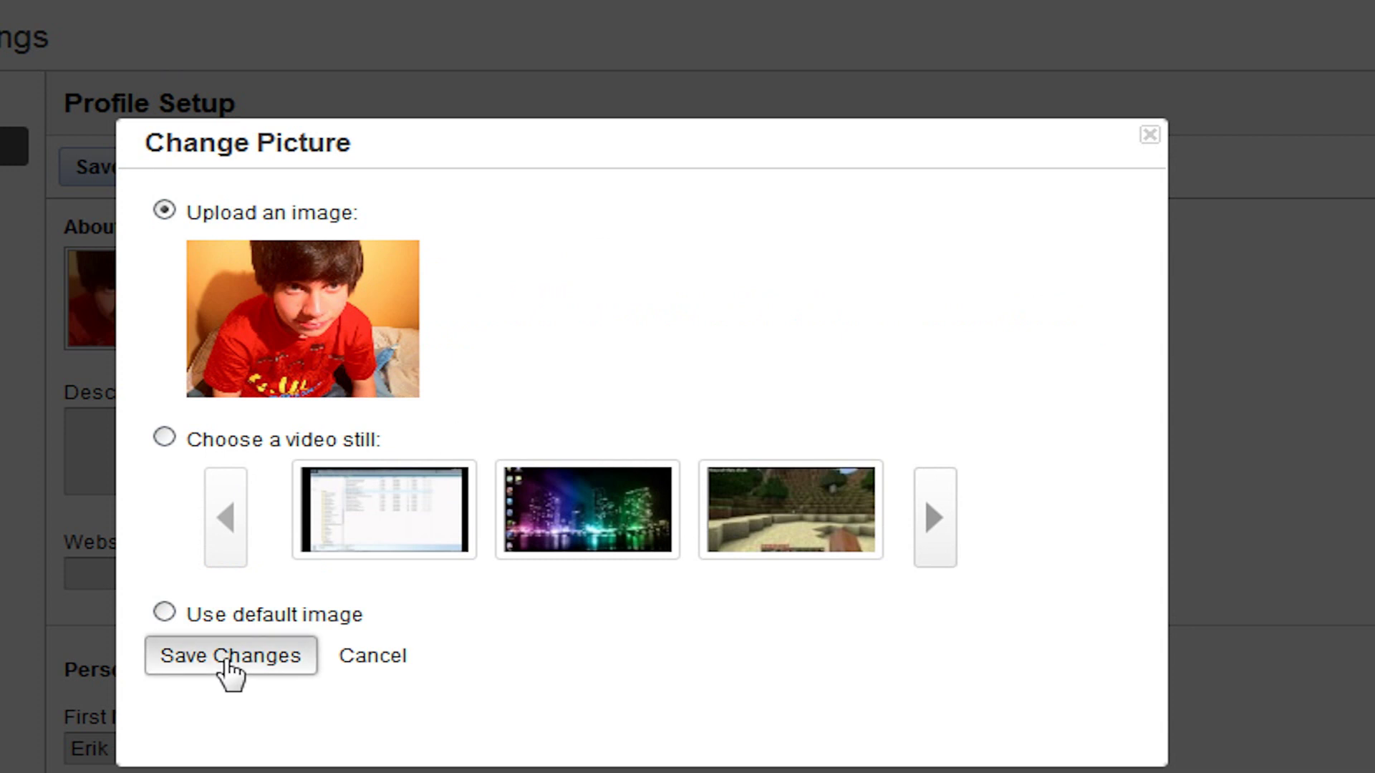
click(286, 652)
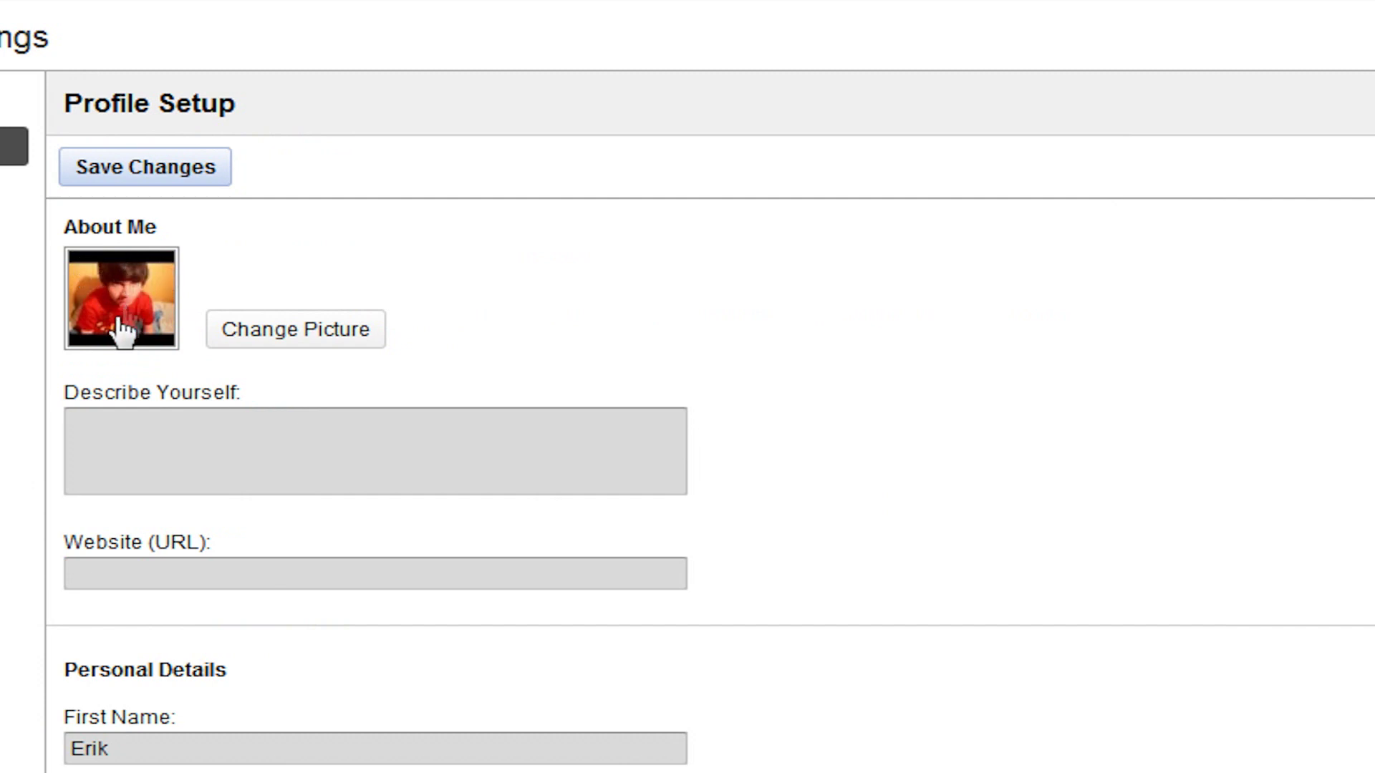
click(269, 329)
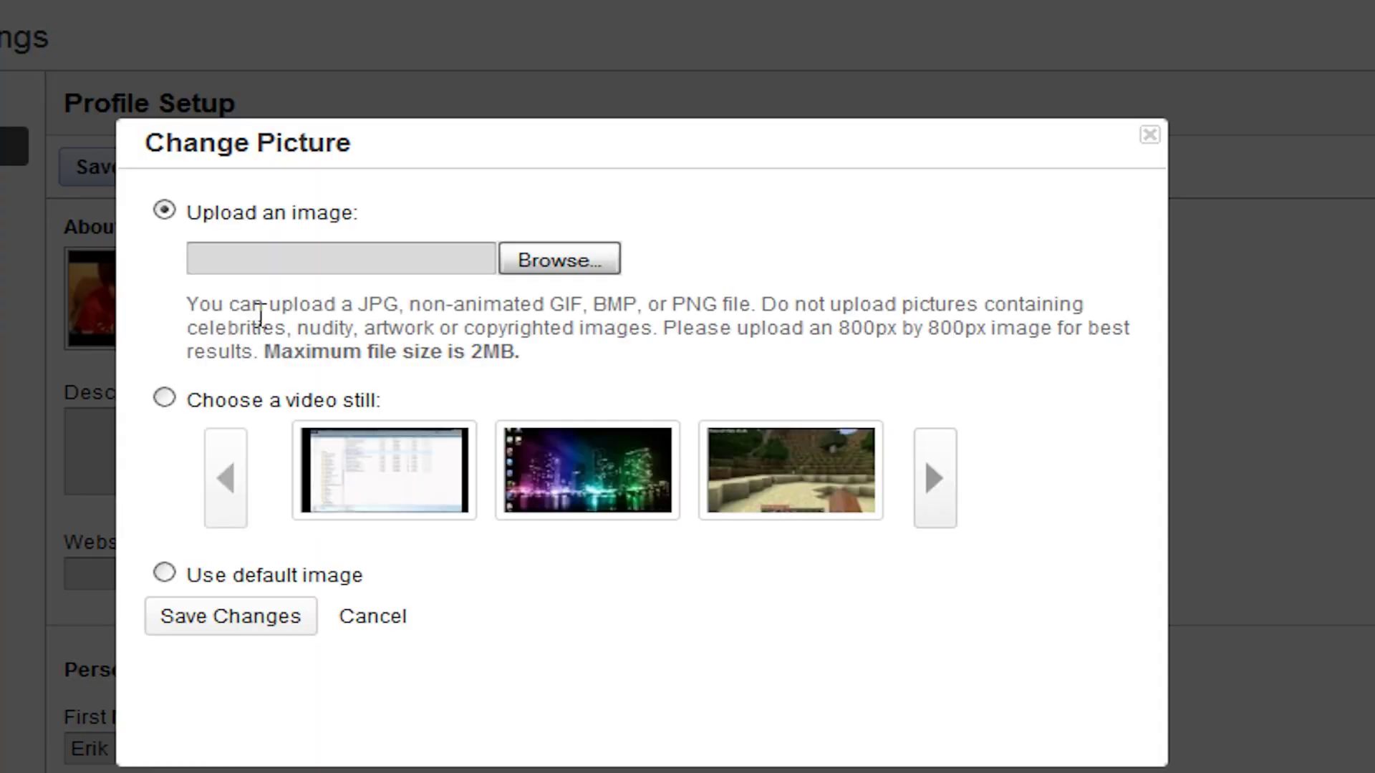
click(566, 281)
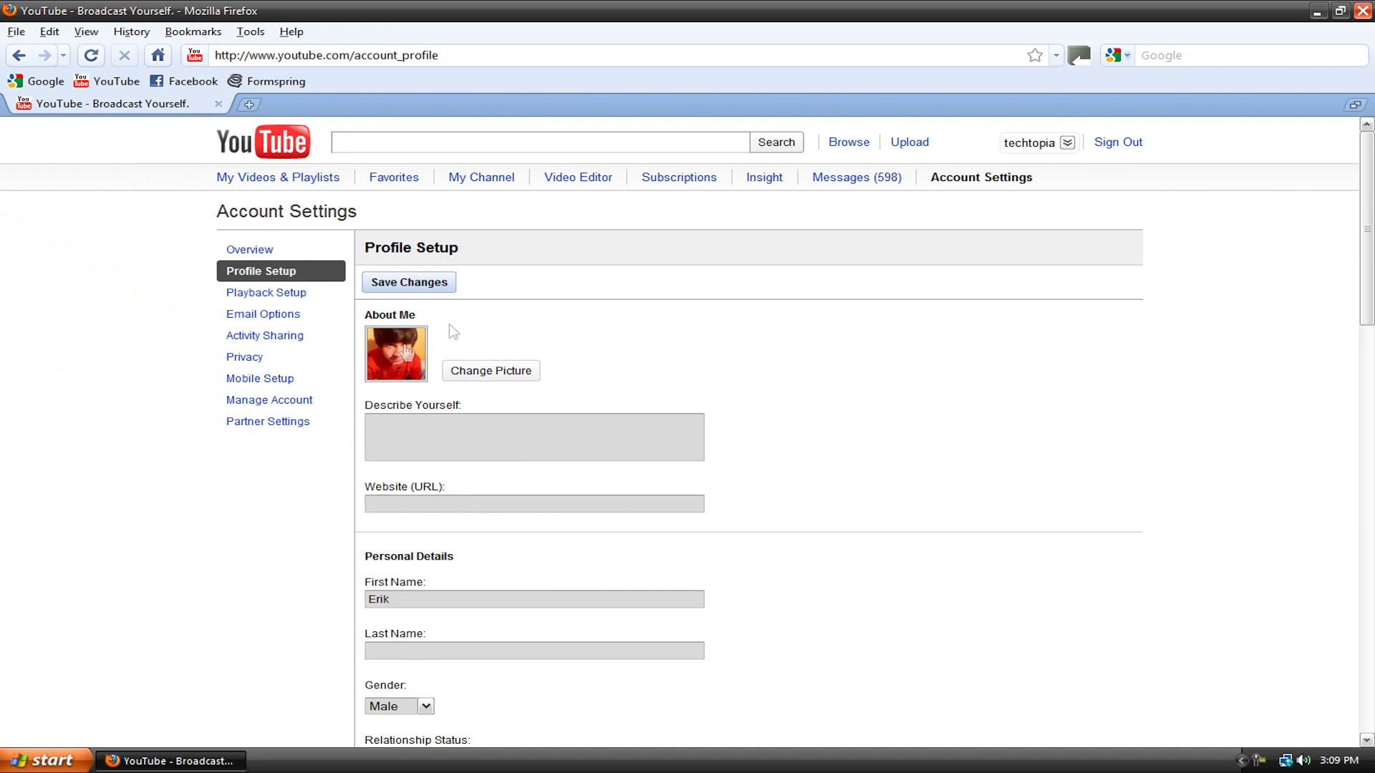
click(408, 286)
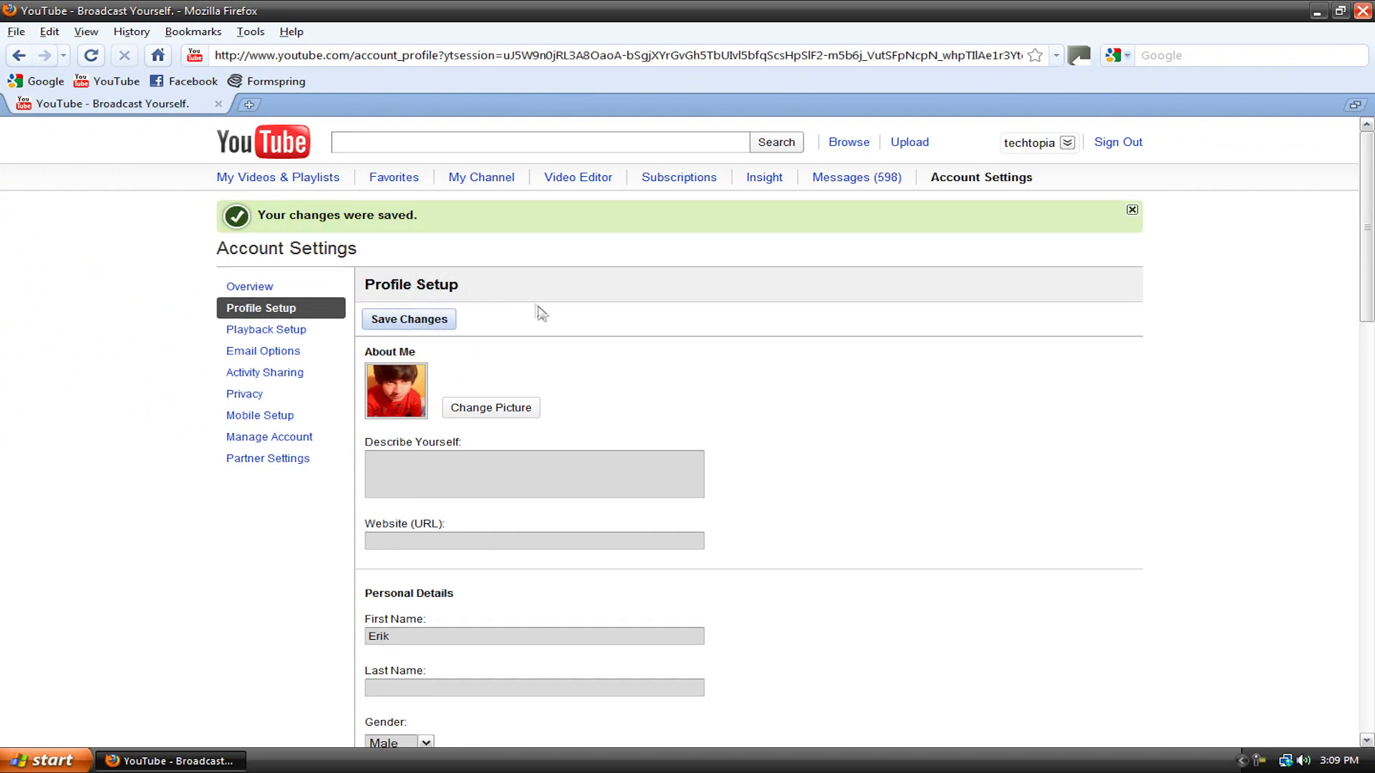
Go to the techtopia channel page and pause its featured video
click(1028, 142)
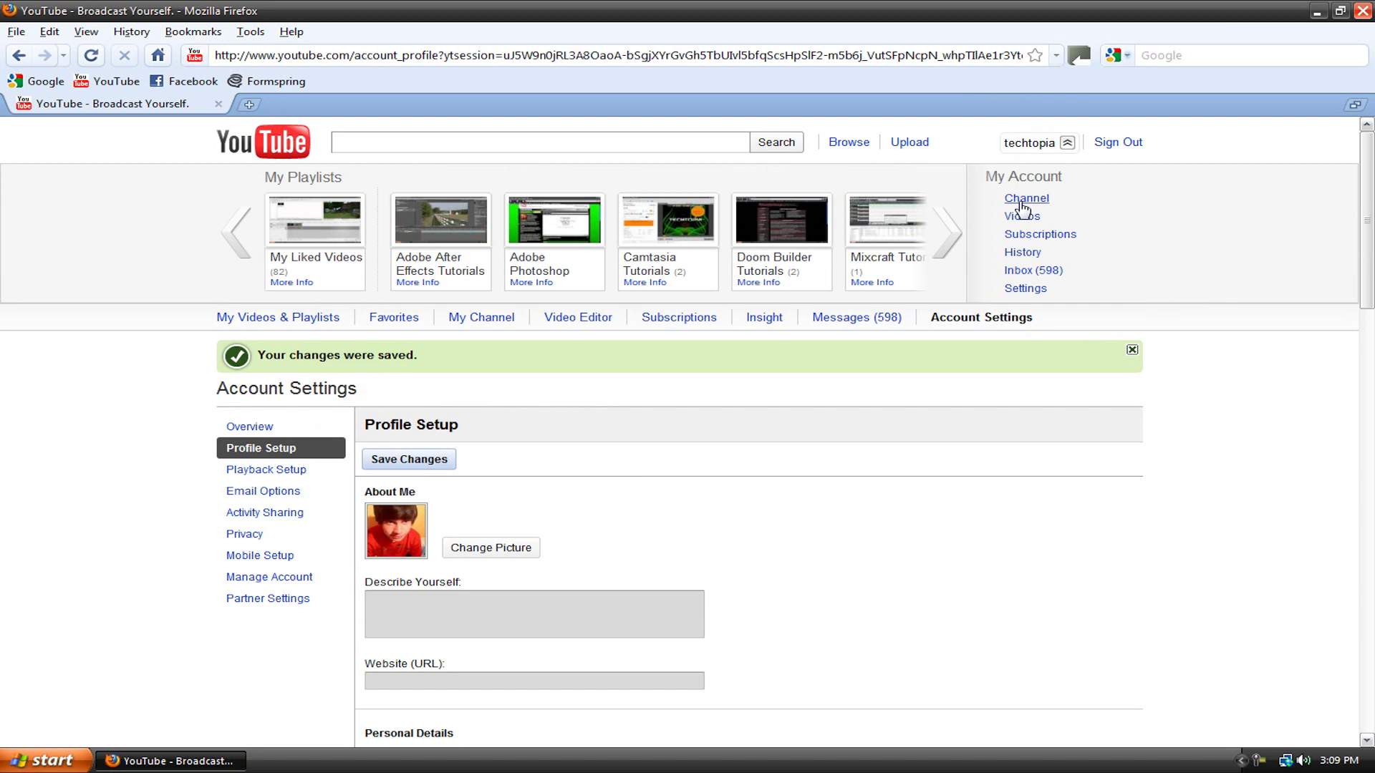
click(1021, 203)
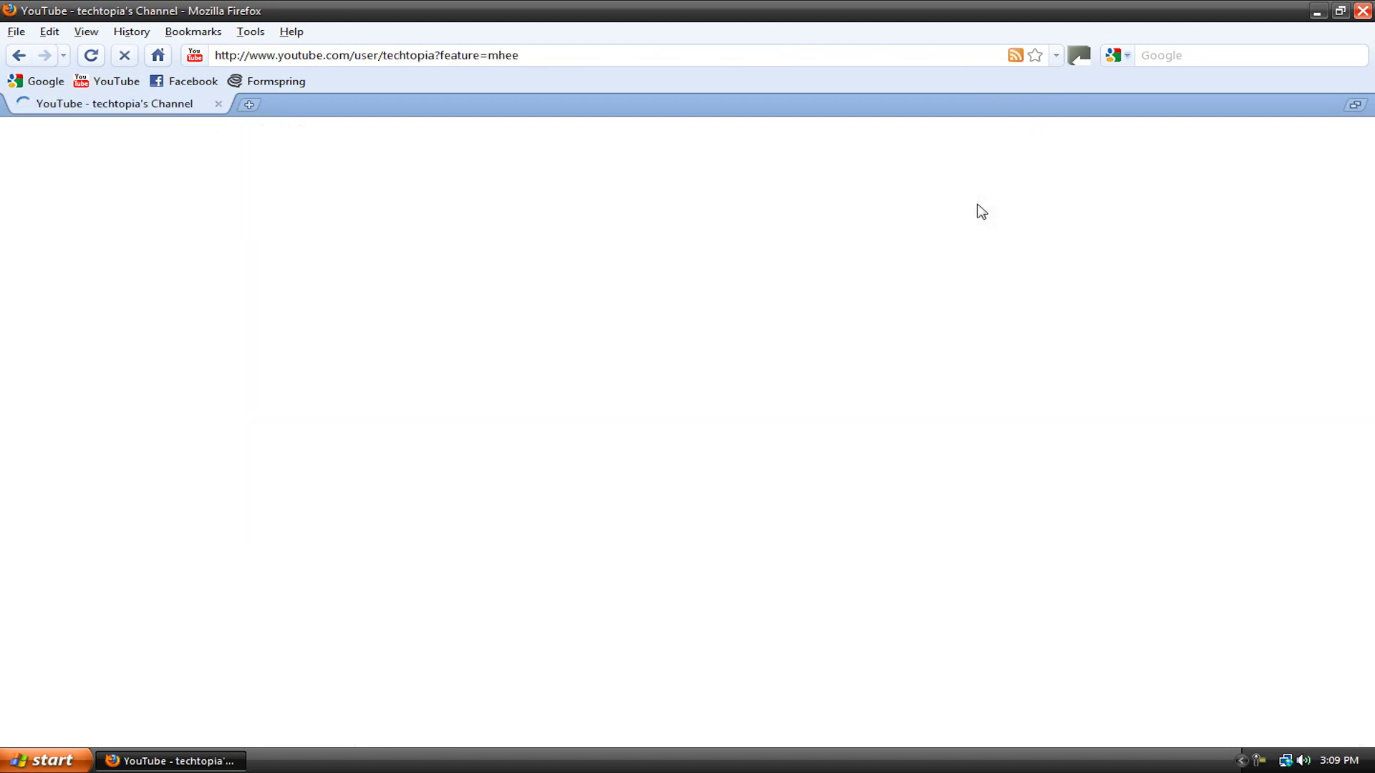
scroll(498, 487, down, 3)
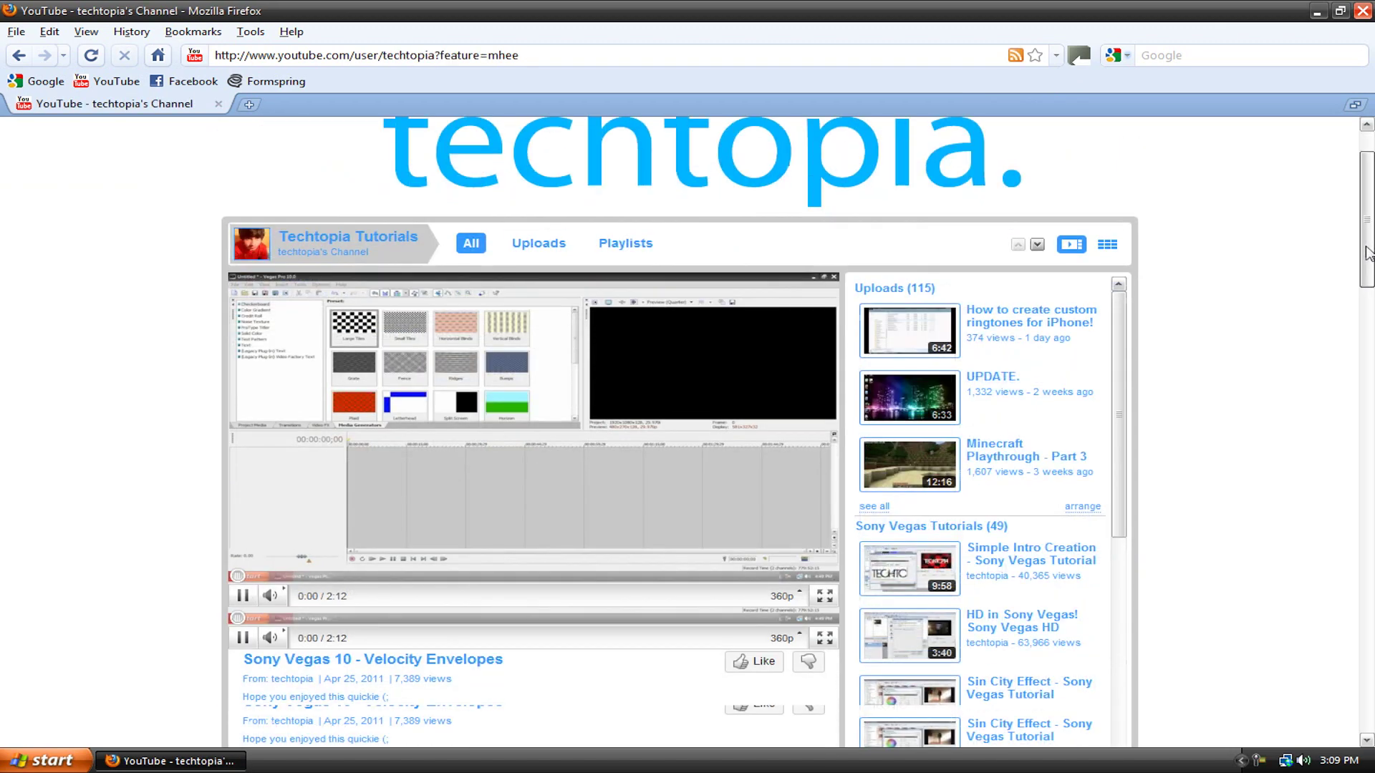
click(243, 591)
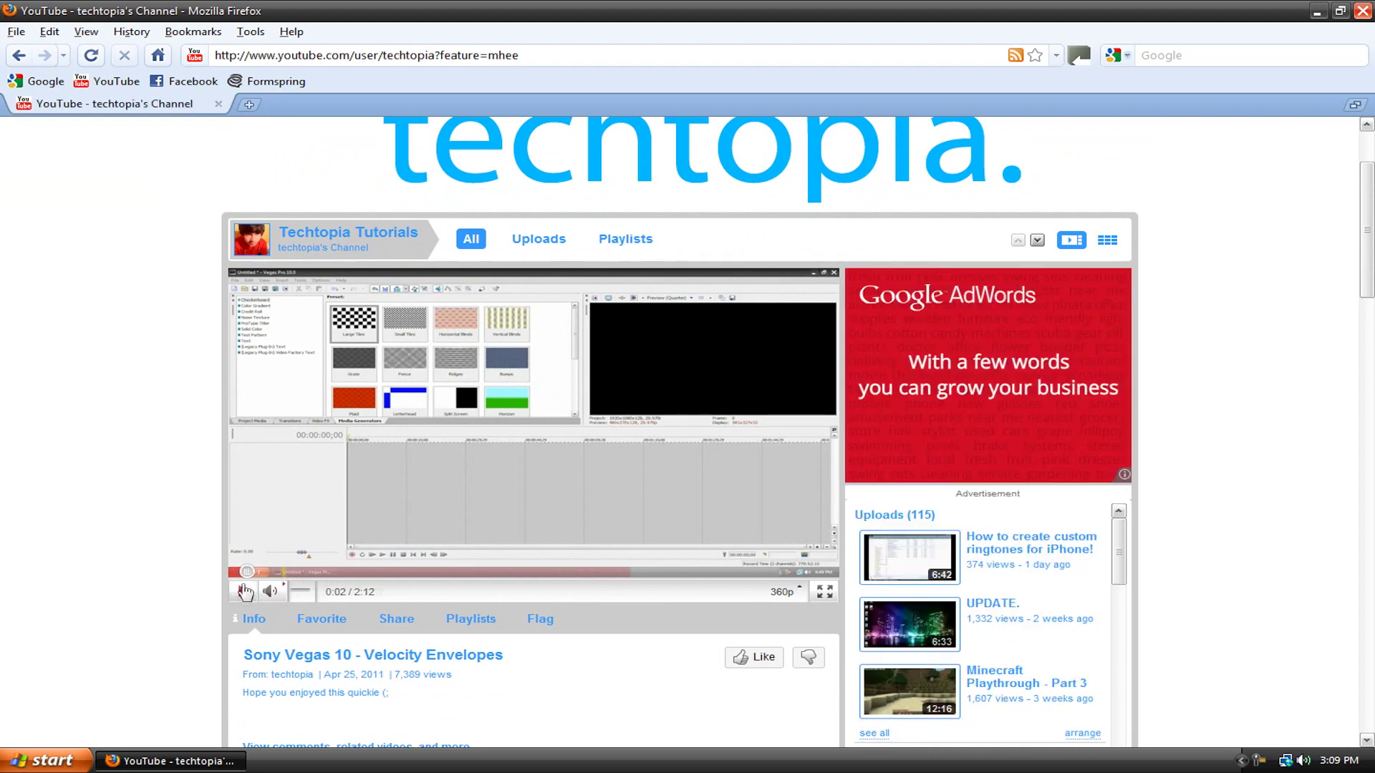